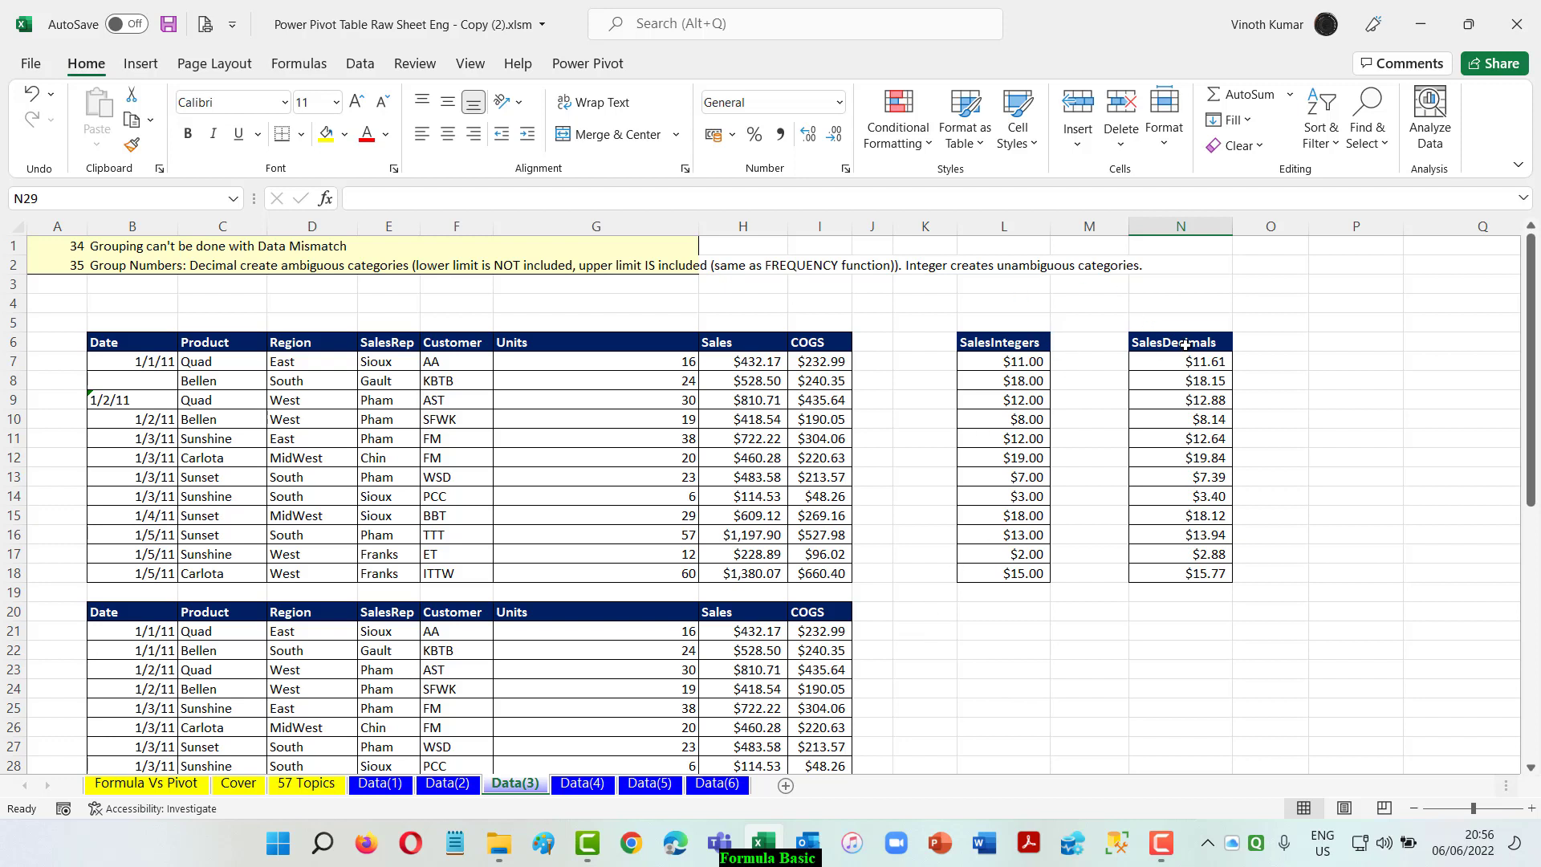
# - Insert a PivotTable from the first sales table (B6:I18) at cell B35 of the same worksheet, with Date as row labels
pyautogui.click(128, 342)
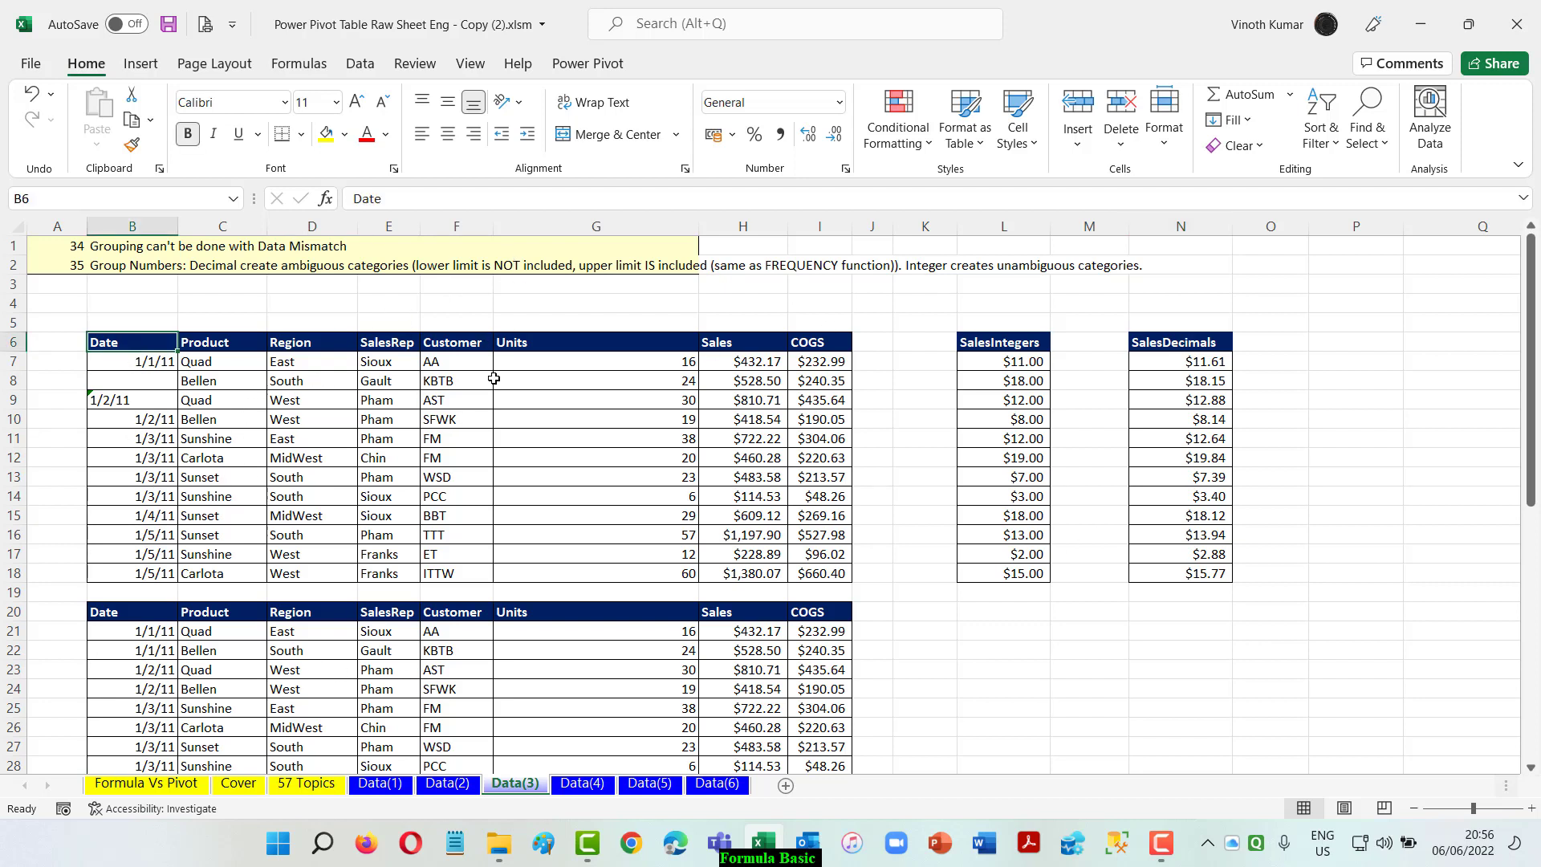
pyautogui.press('alt')
pyautogui.press('n')
pyautogui.press('v')
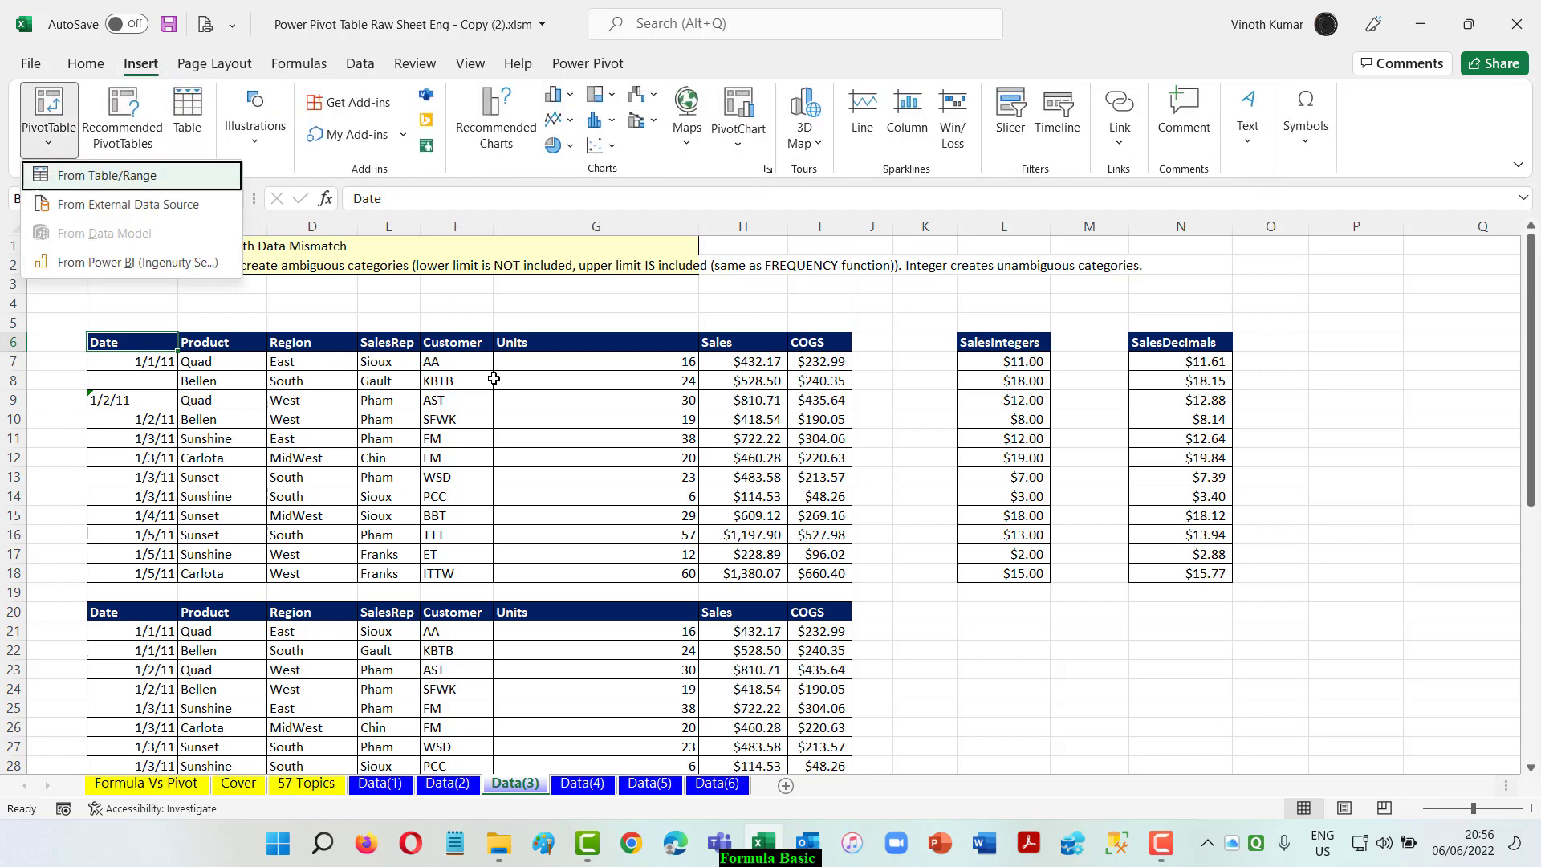
pyautogui.press('t')
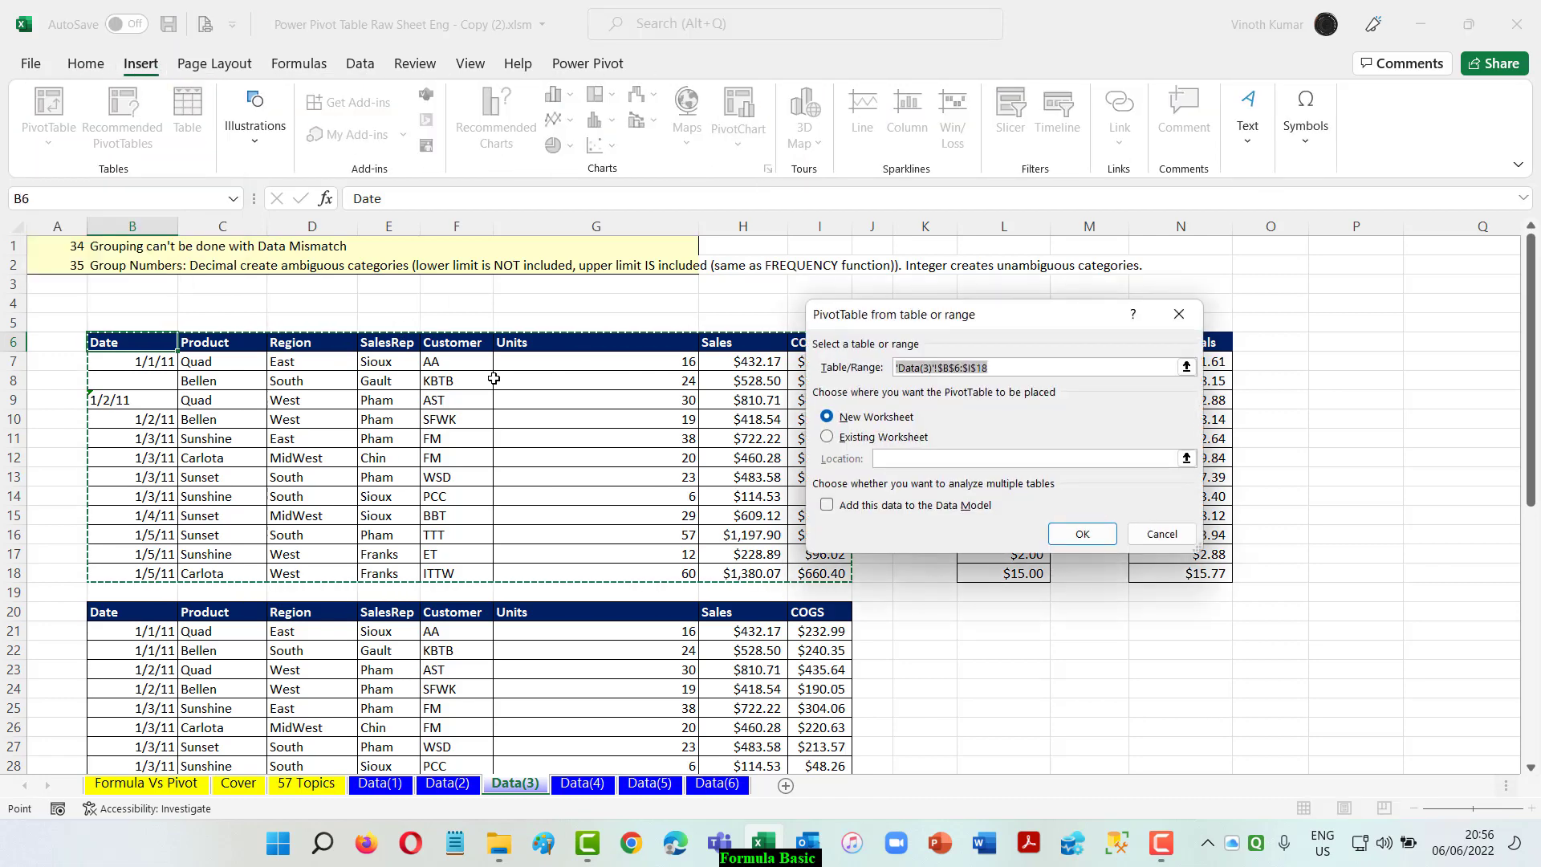
pyautogui.click(826, 436)
pyautogui.scroll(-3, 1132, 513)
pyautogui.click(1187, 457)
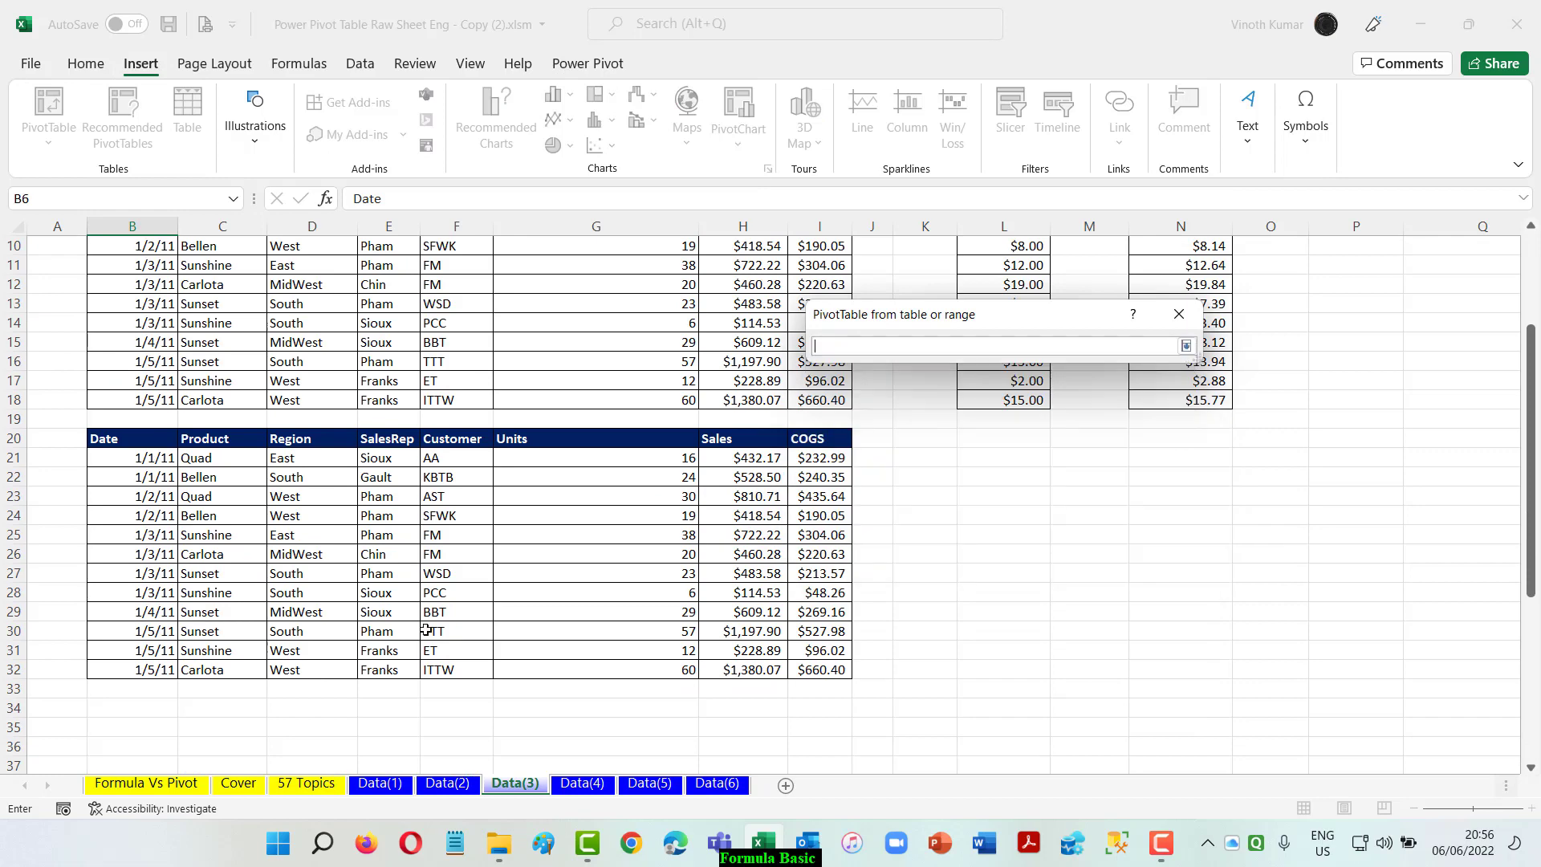
pyautogui.scroll(-4, 171, 602)
pyautogui.click(128, 500)
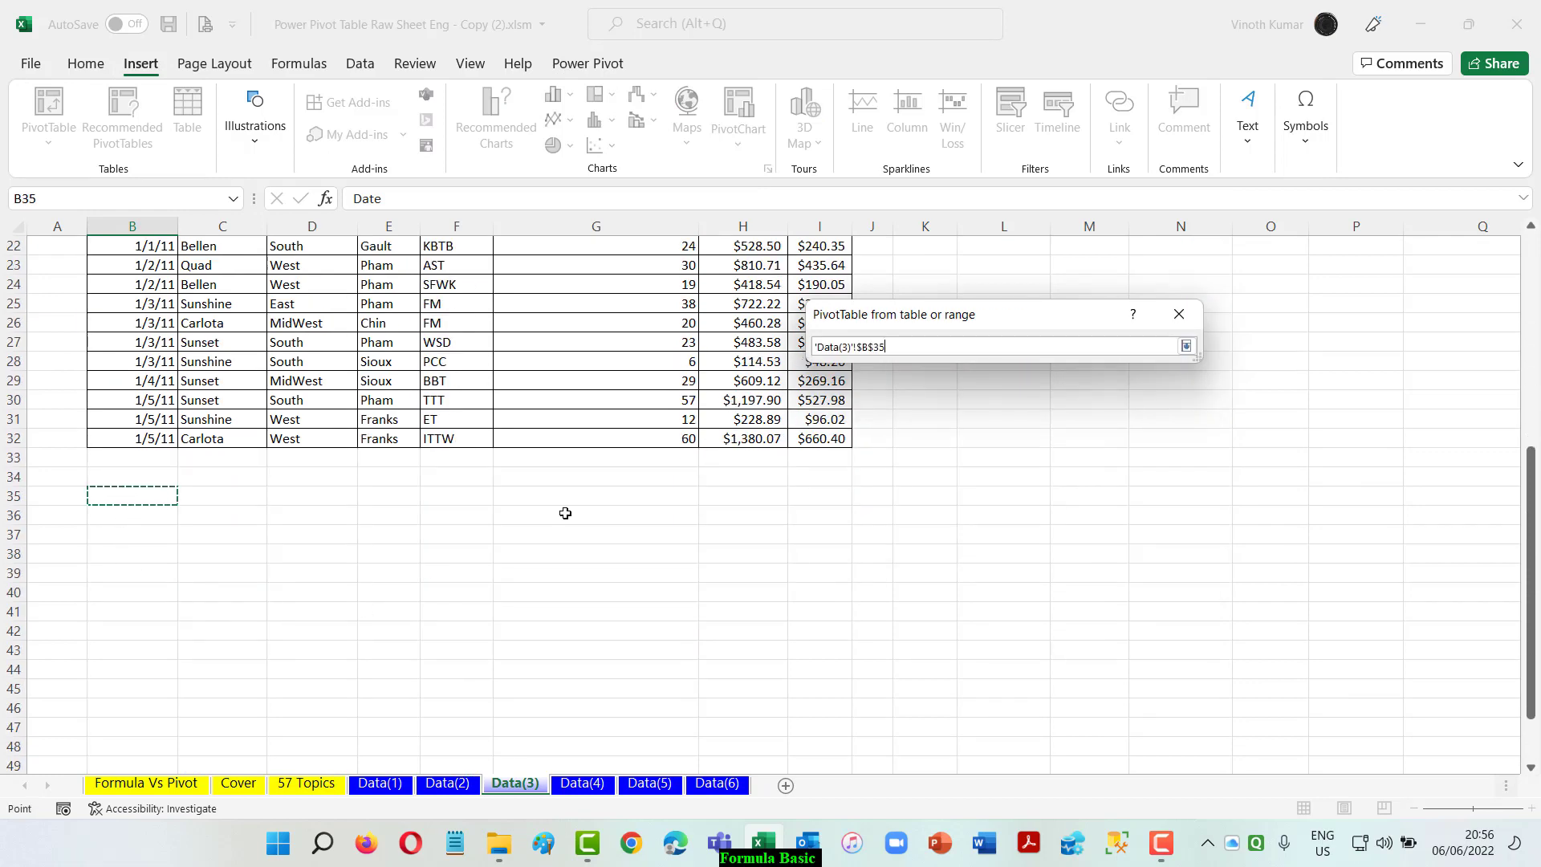
pyautogui.click(1187, 347)
pyautogui.click(1079, 535)
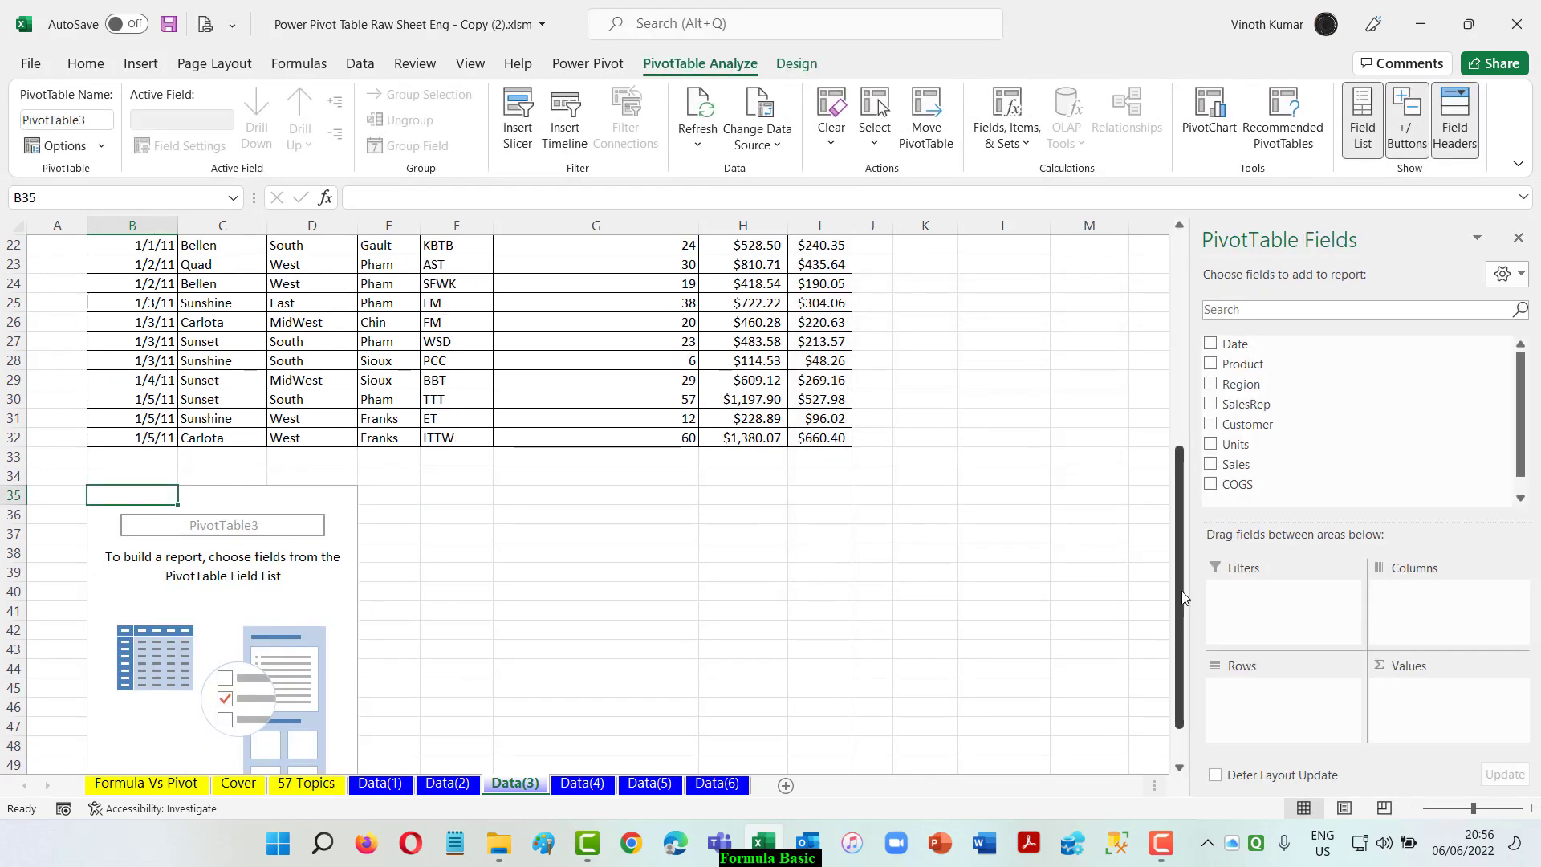
pyautogui.click(1211, 345)
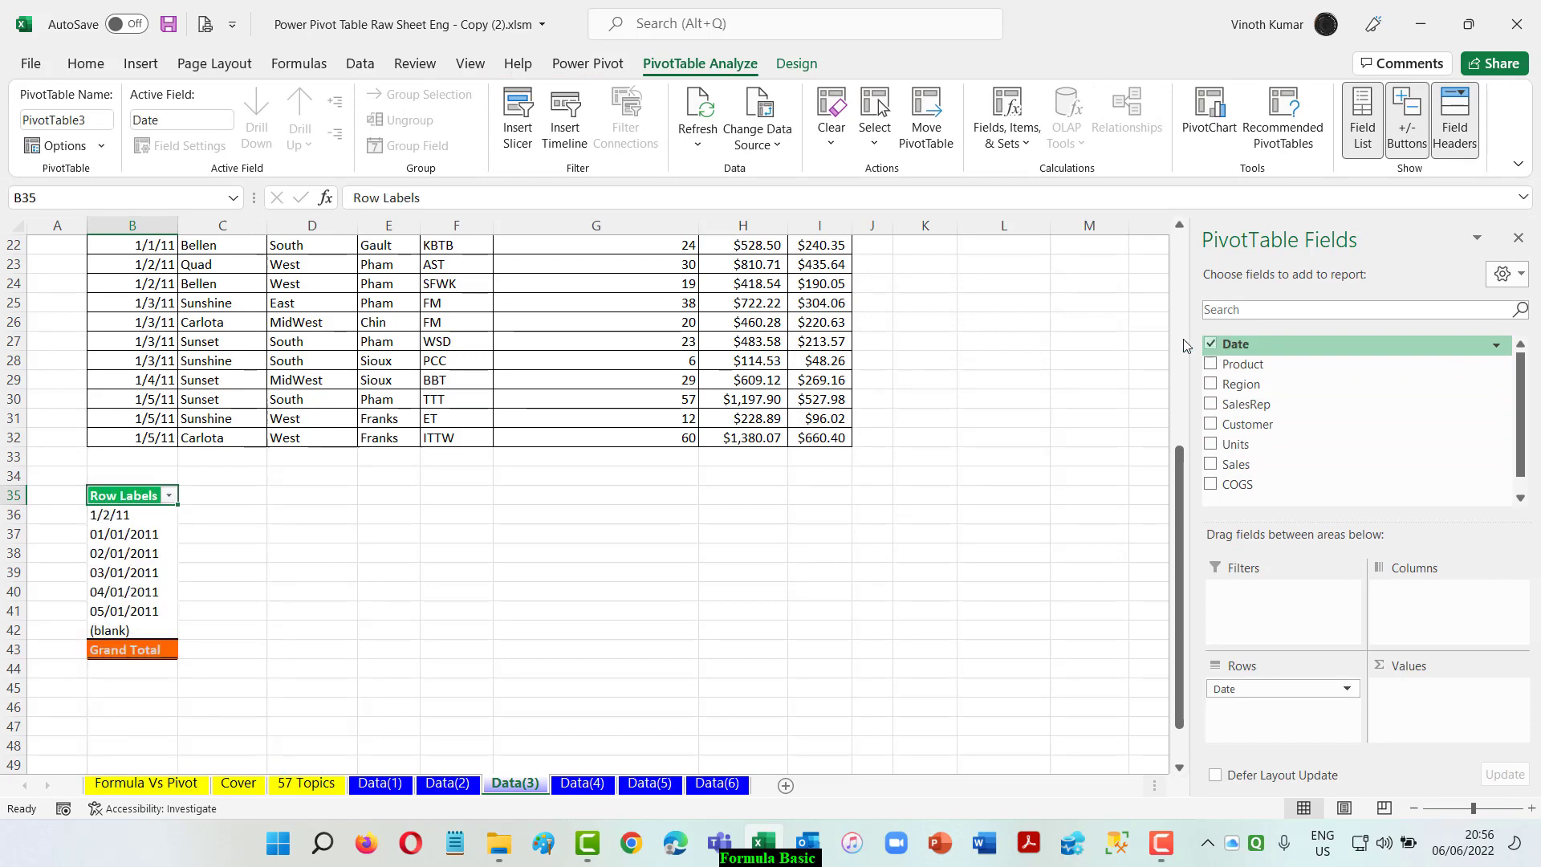
# - Try to group the date row labels in the PivotTable built from the first sales table
pyautogui.rightClick(132, 517)
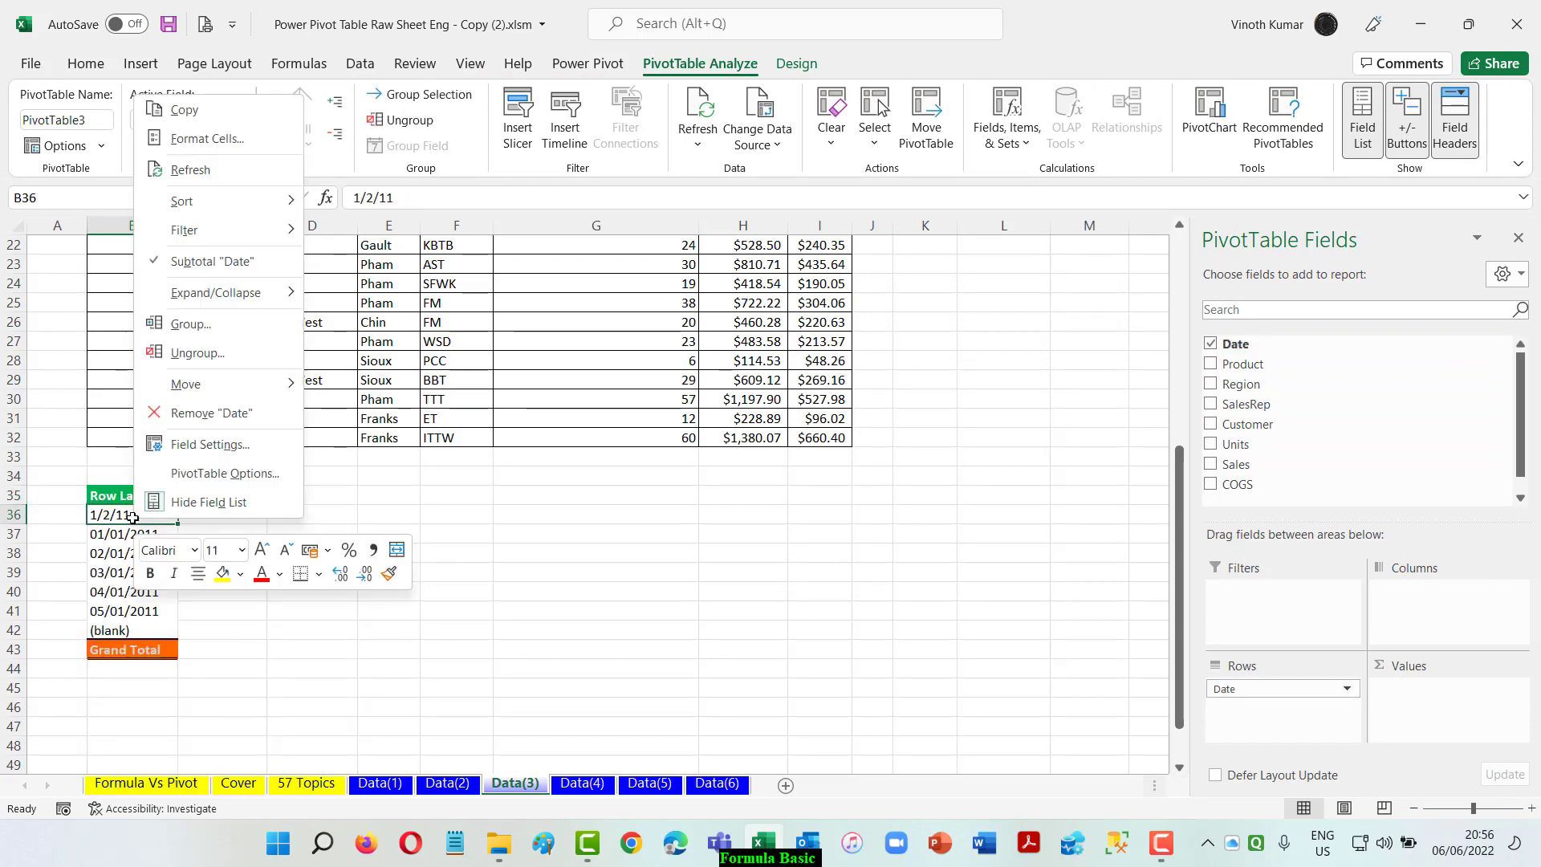
pyautogui.click(236, 329)
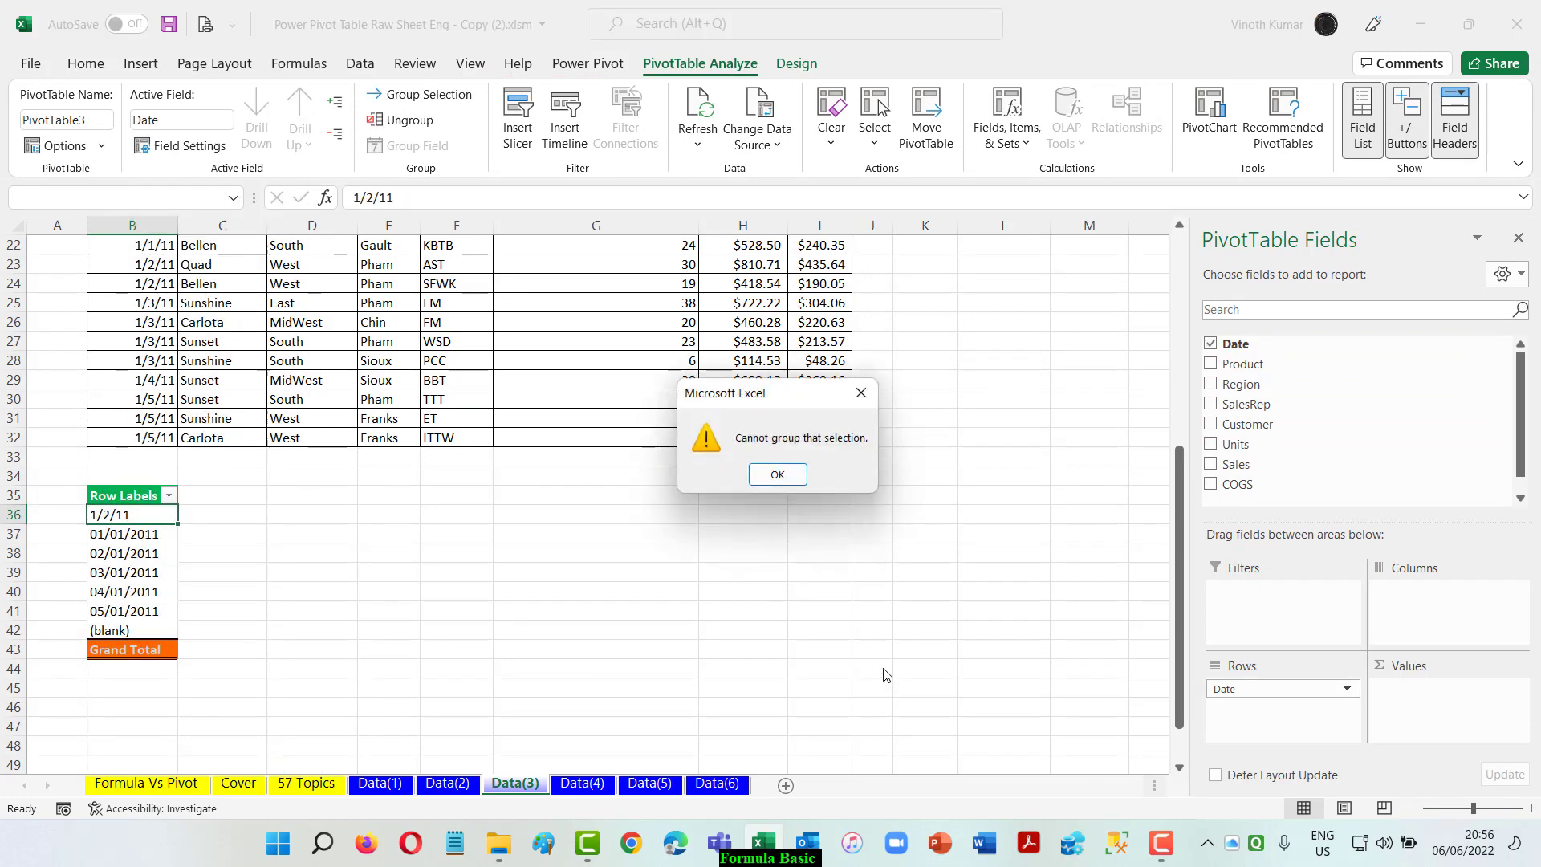
pyautogui.click(798, 480)
# - Insert a PivotTable from the second sales table (B20:I32) at cell D35 of the same worksheet, with Date as row labels
pyautogui.scroll(7, 437, 324)
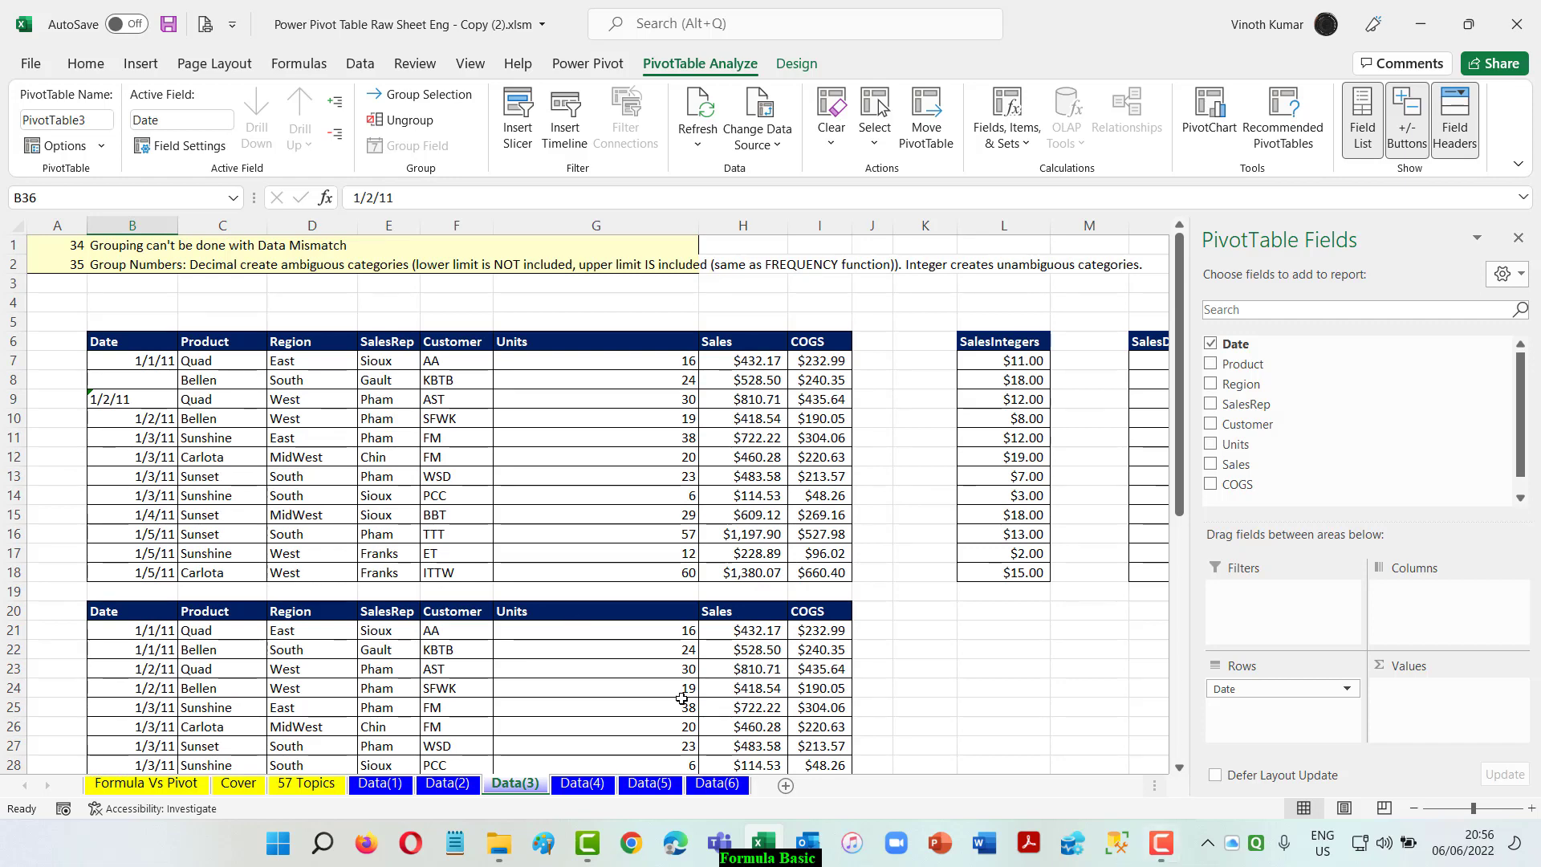
pyautogui.scroll(-2, 816, 573)
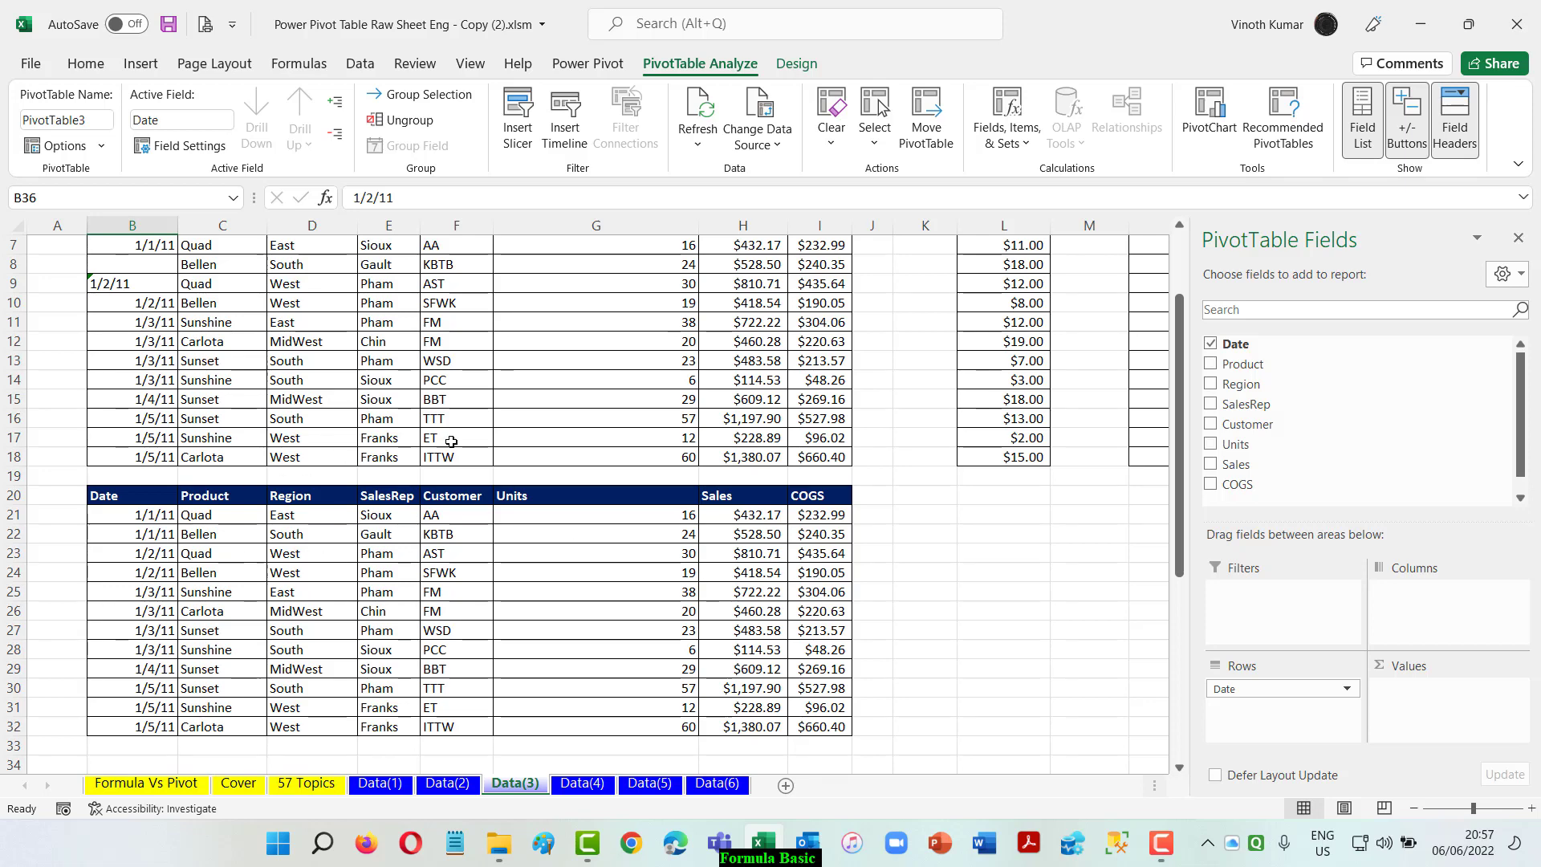
pyautogui.click(154, 498)
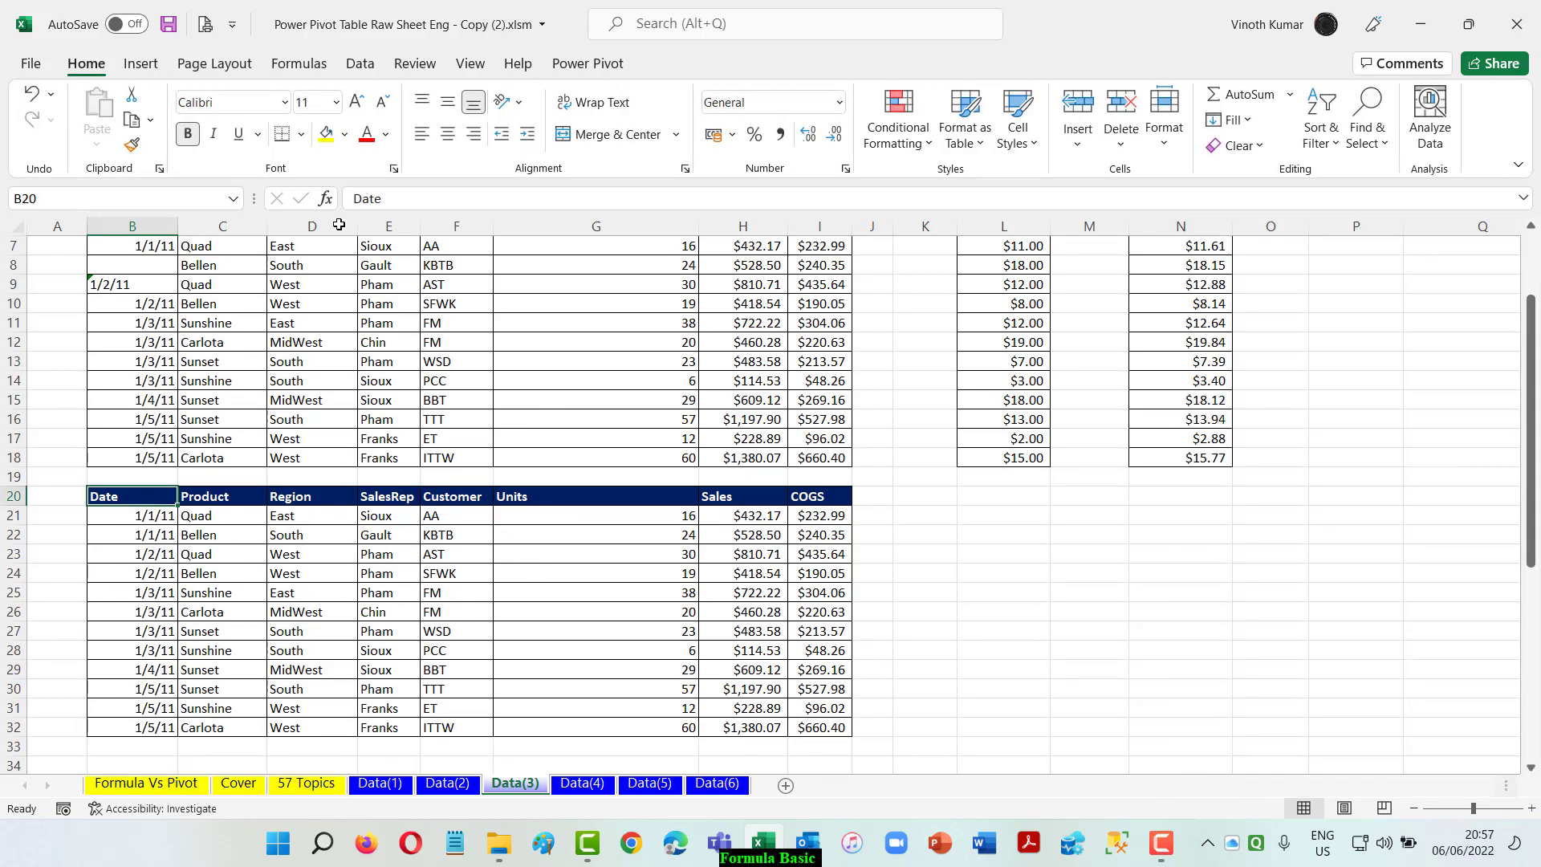
pyautogui.click(156, 69)
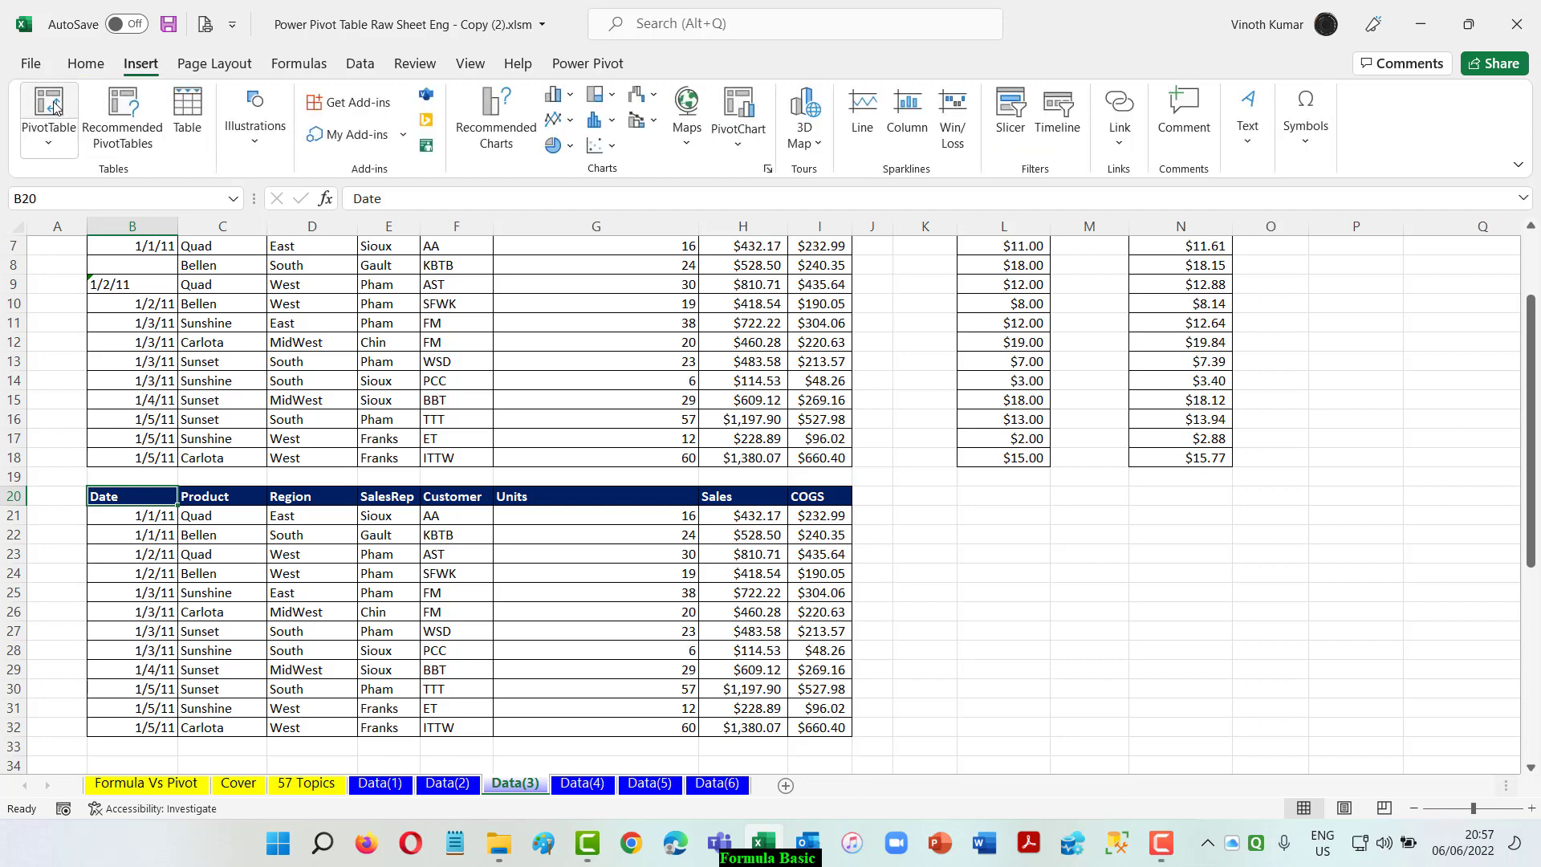
pyautogui.click(48, 108)
pyautogui.click(827, 437)
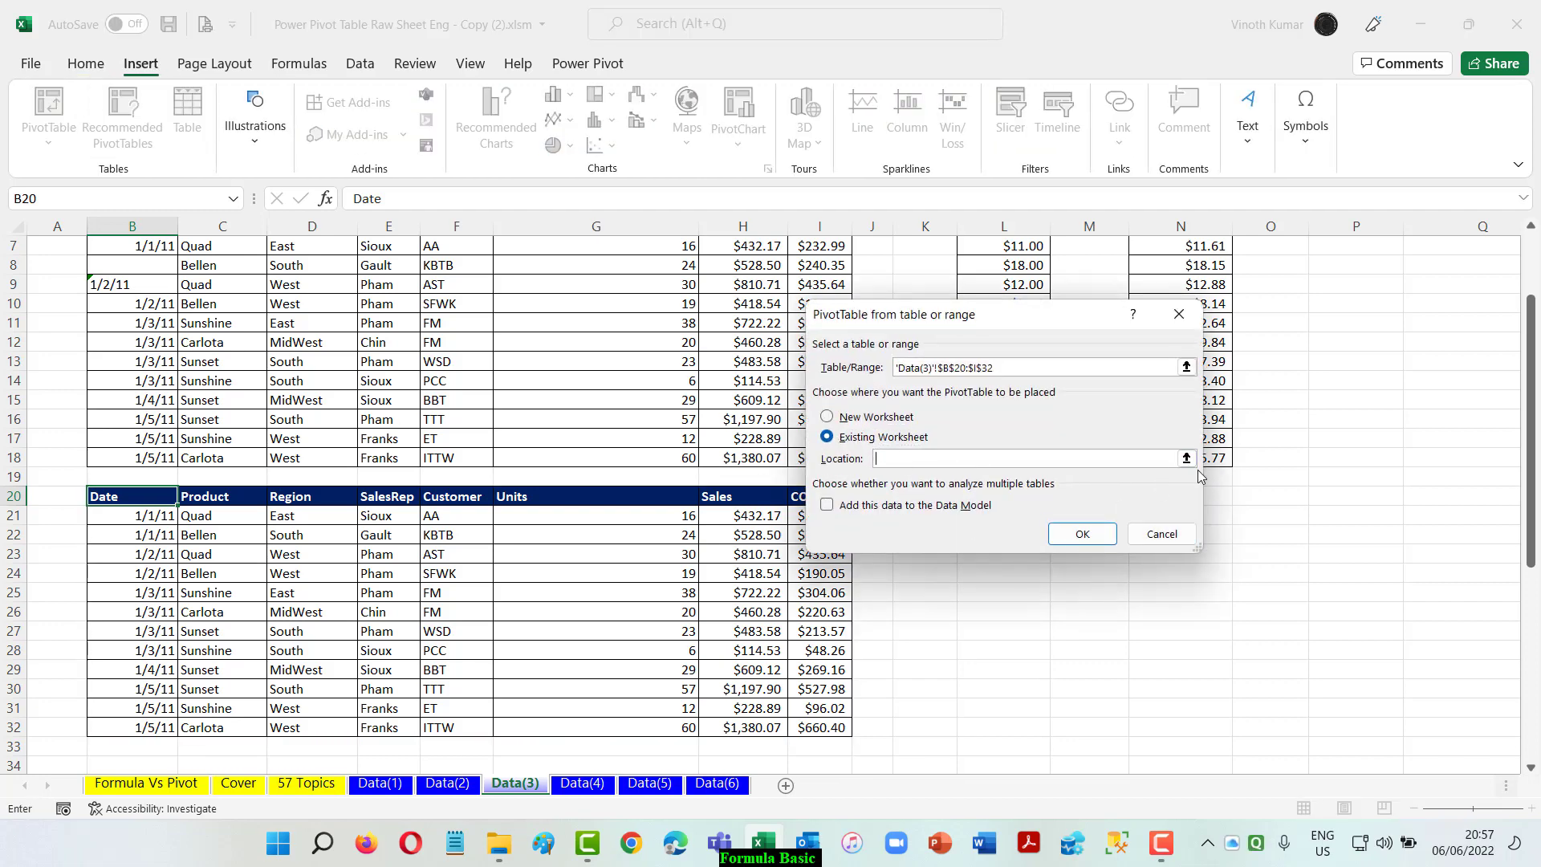
pyautogui.click(1186, 459)
pyautogui.scroll(-3, 716, 682)
pyautogui.scroll(-1, 716, 682)
pyautogui.click(325, 554)
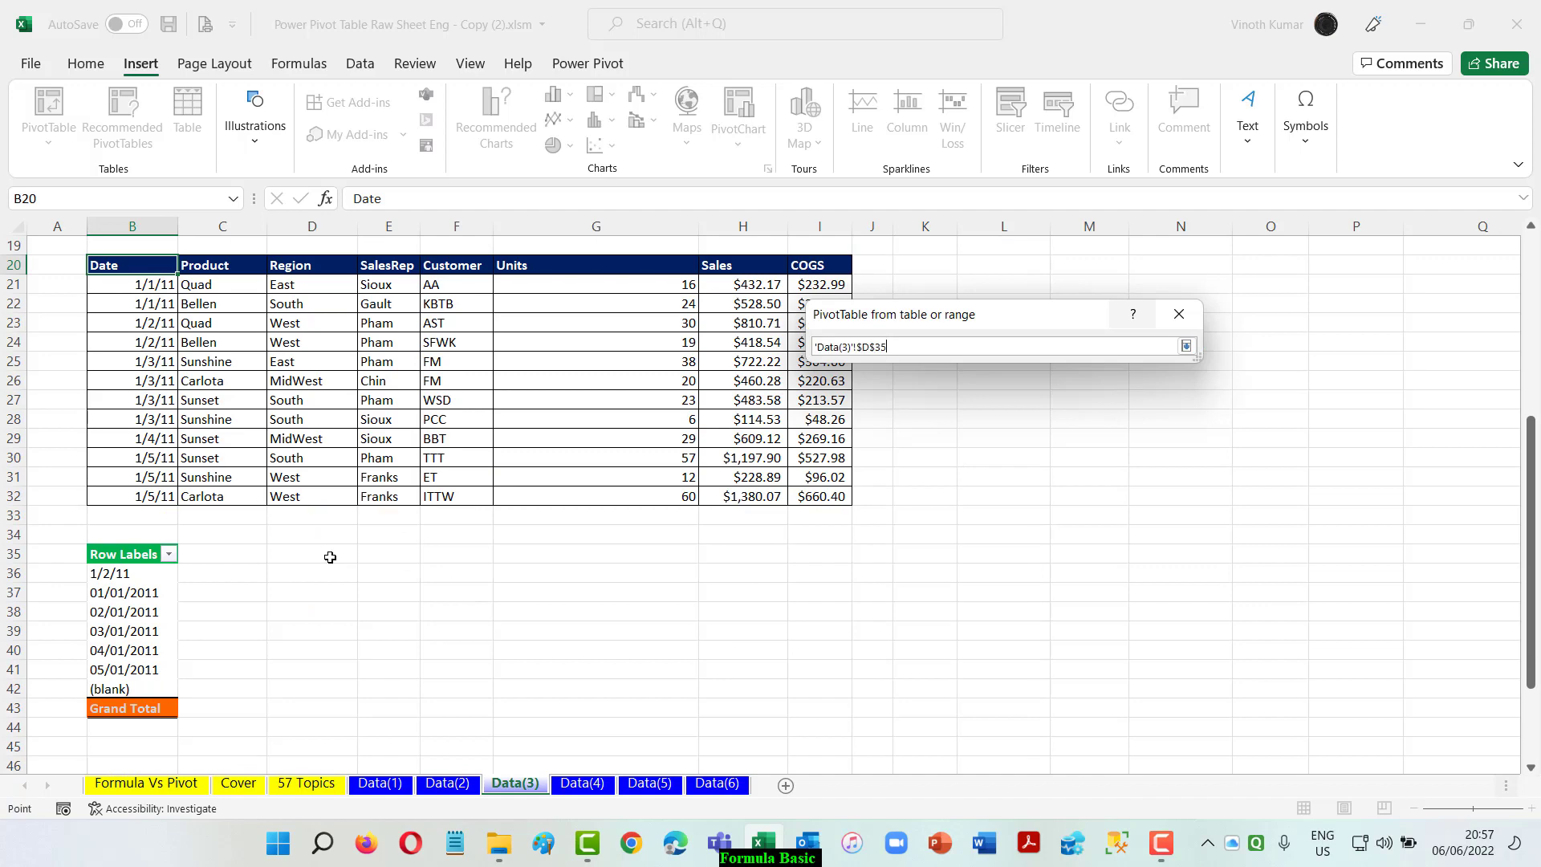
pyautogui.click(1186, 346)
pyautogui.click(1083, 534)
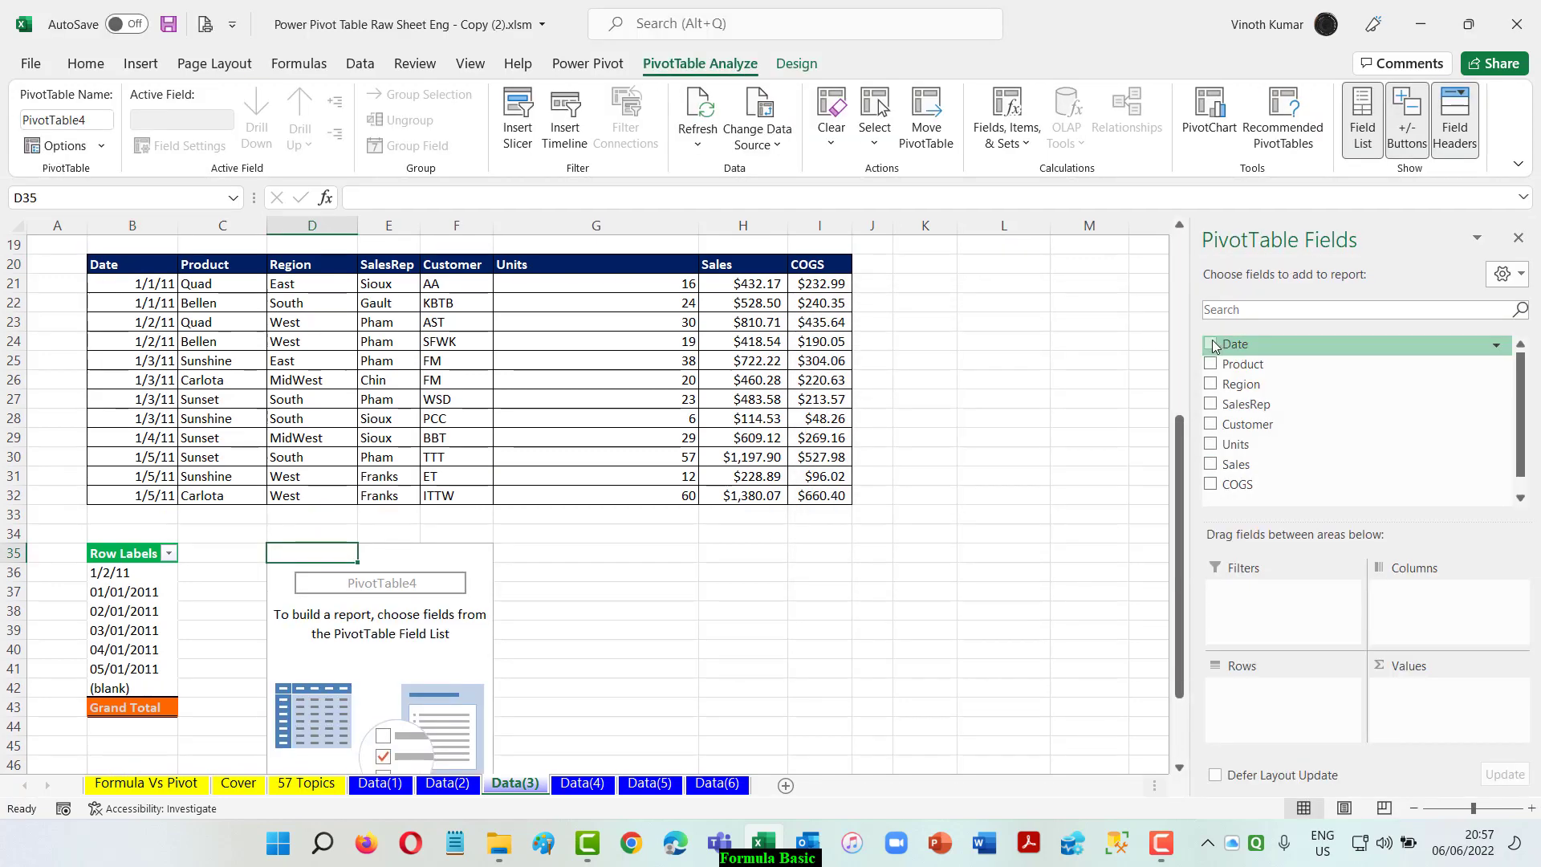
pyautogui.click(1212, 345)
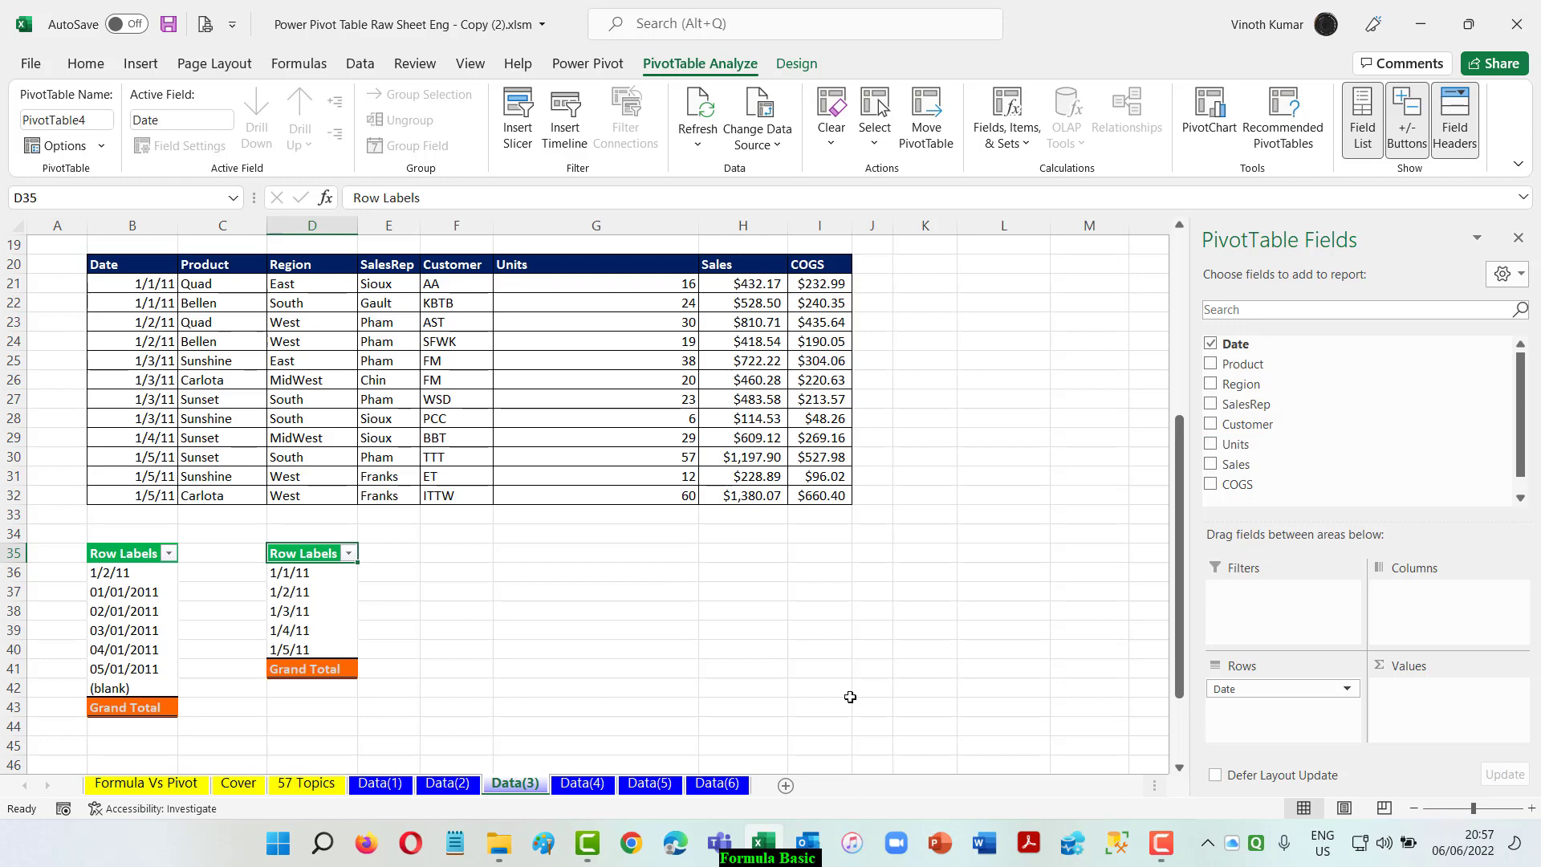
# - Group the second PivotTable's dates by days only, in intervals of 2 days, and add Units as summed values
pyautogui.rightClick(313, 577)
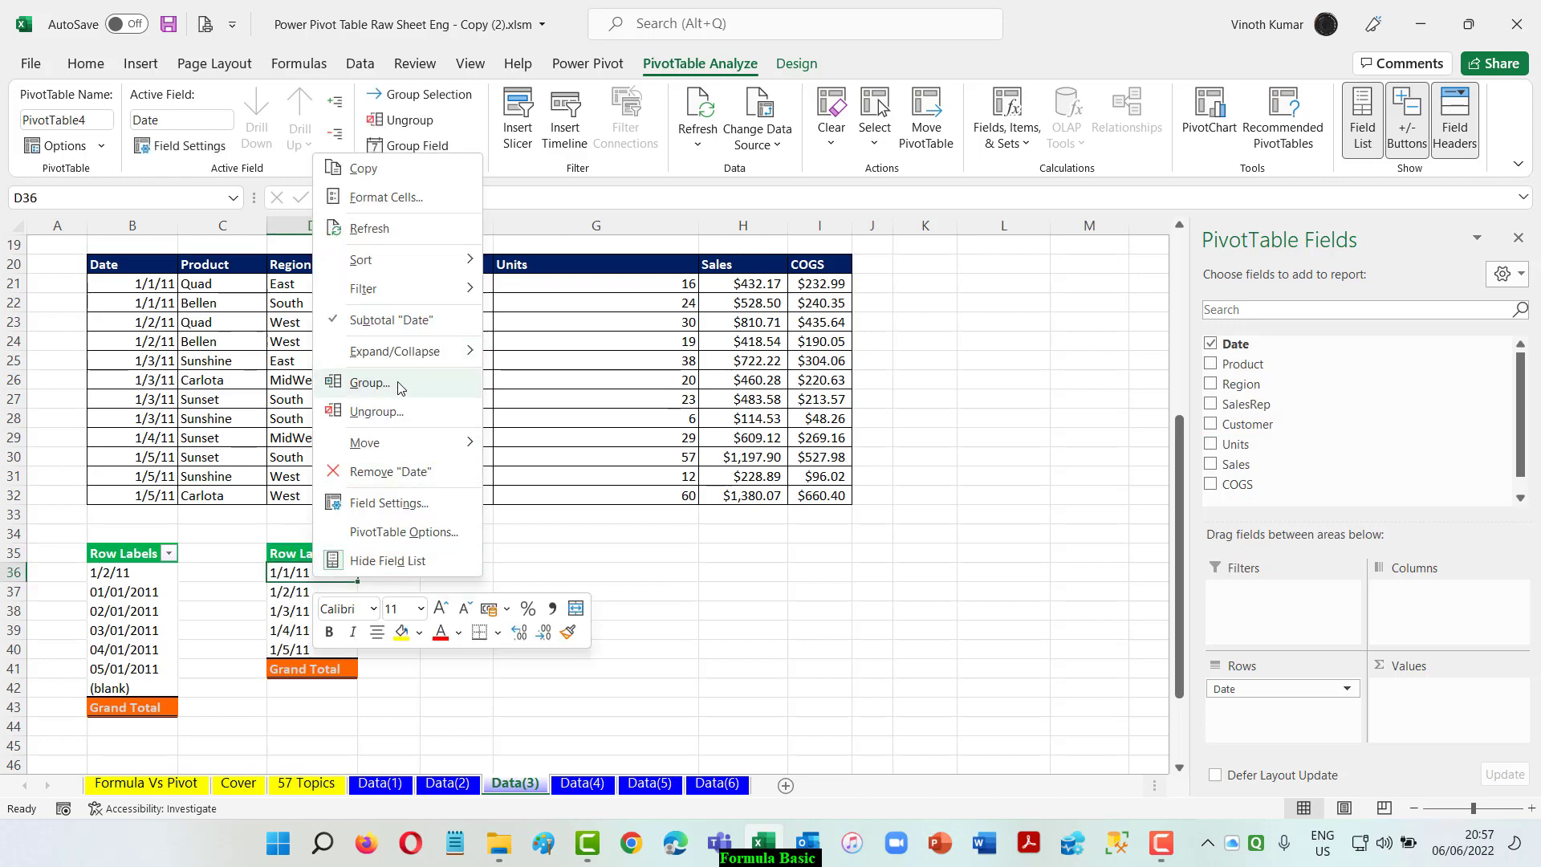
pyautogui.click(371, 383)
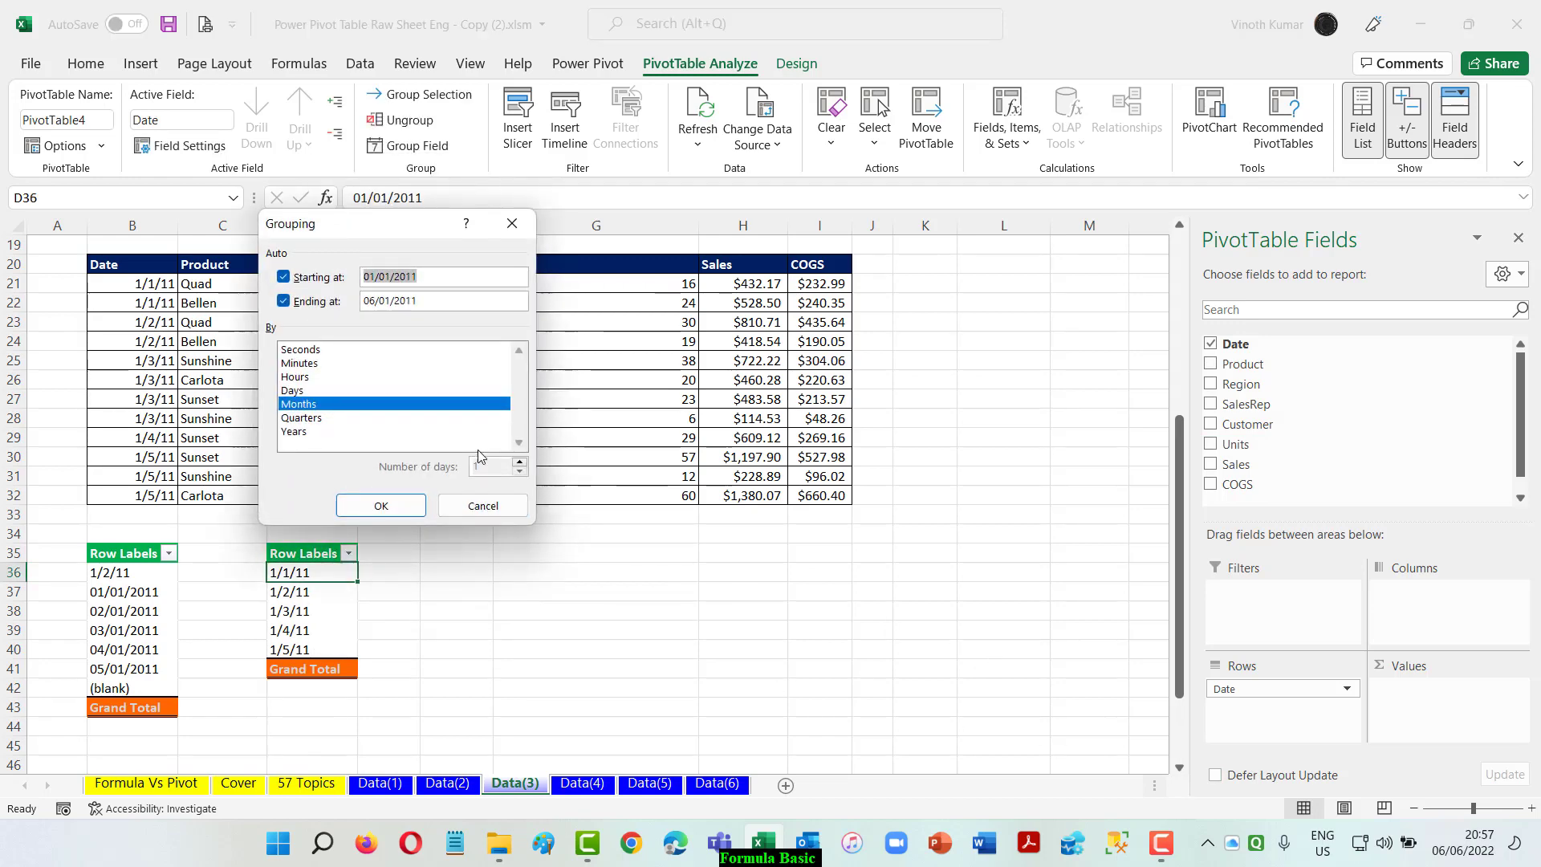
pyautogui.click(285, 392)
pyautogui.click(326, 406)
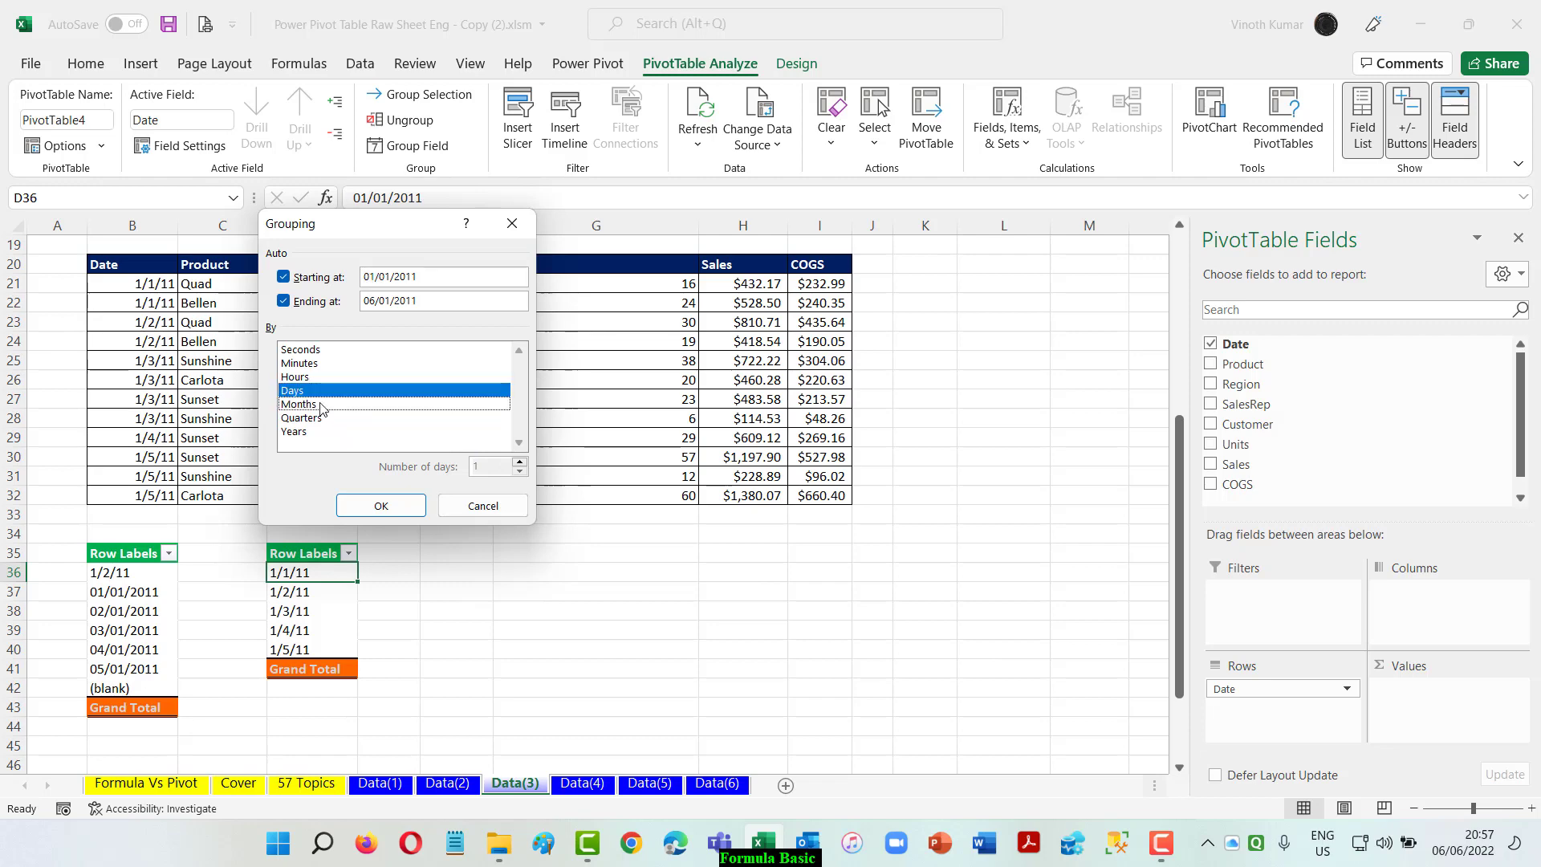
pyautogui.click(521, 461)
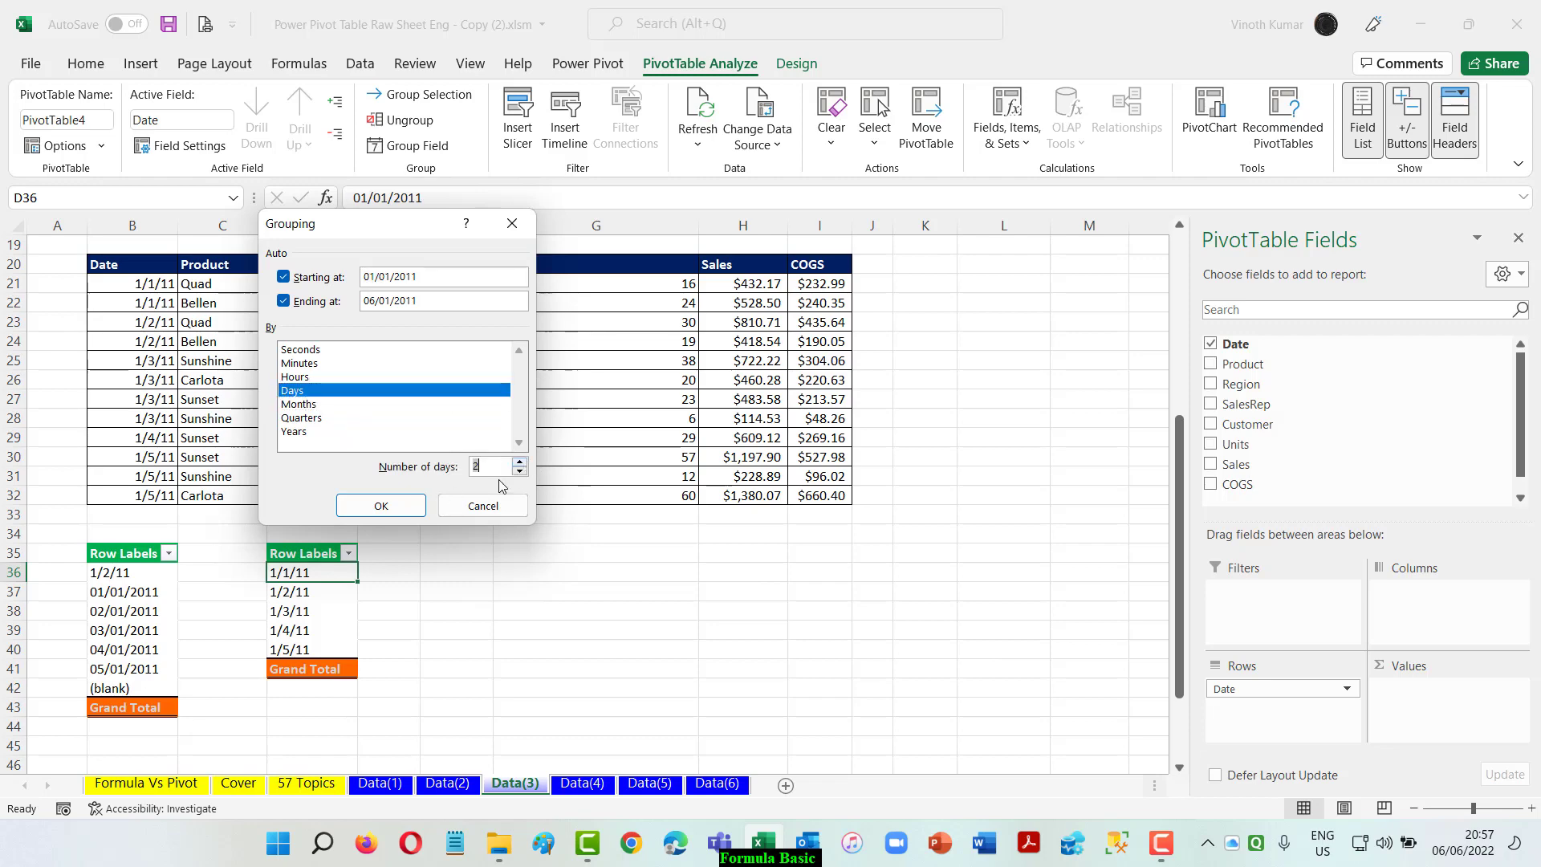
pyautogui.click(379, 505)
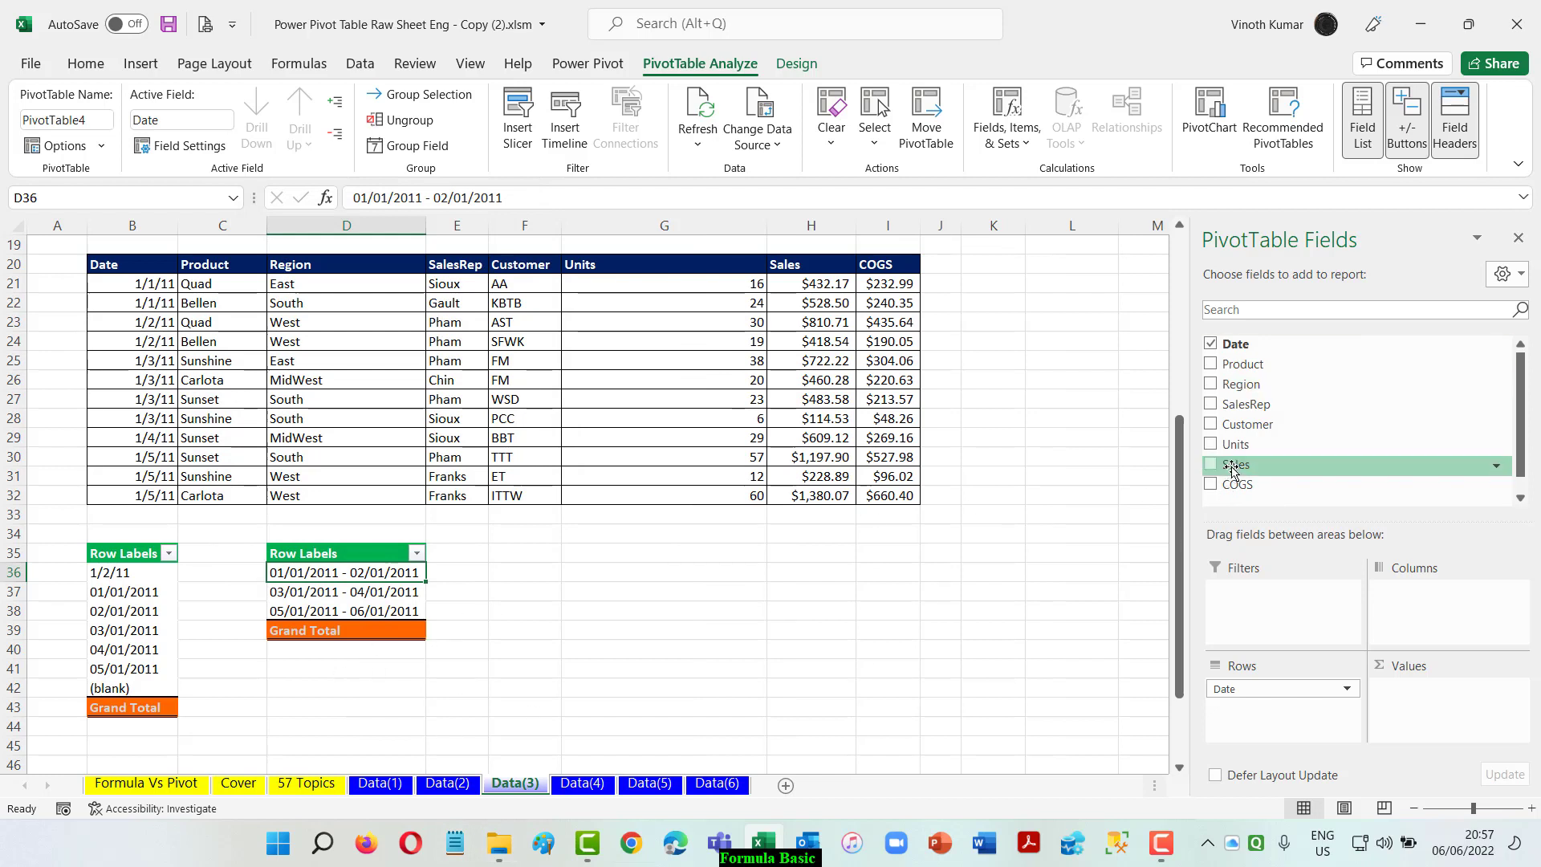
pyautogui.moveTo(1236, 445); pyautogui.dragTo(1436, 739)
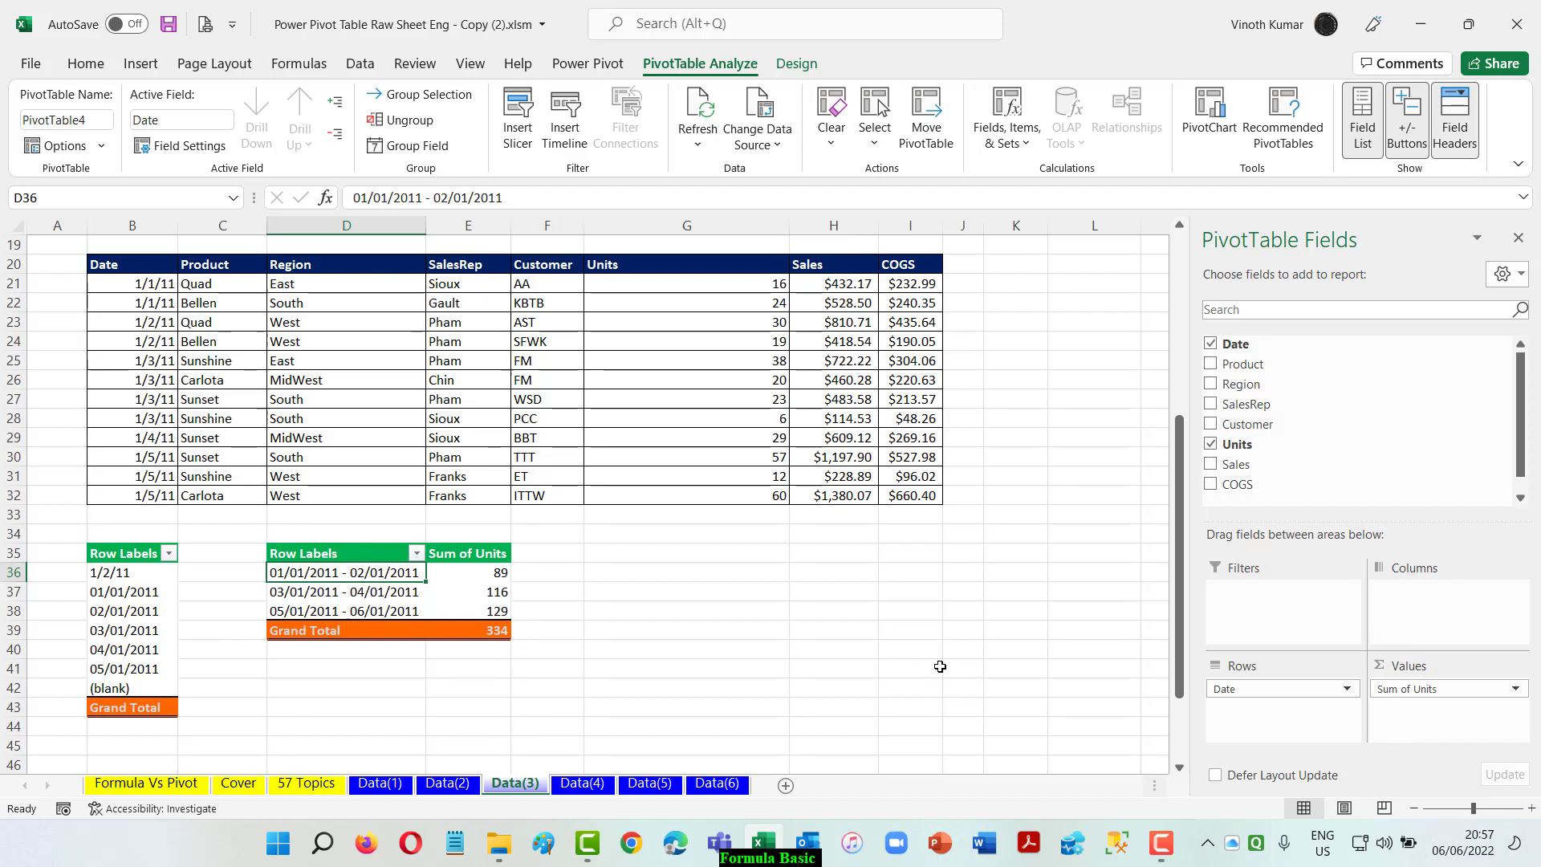
# - Compare the two sales tables with their PivotTables, and examine the SalesIntegers and SalesDecimals columns with the empty area beside them
pyautogui.scroll(6, 940, 666)
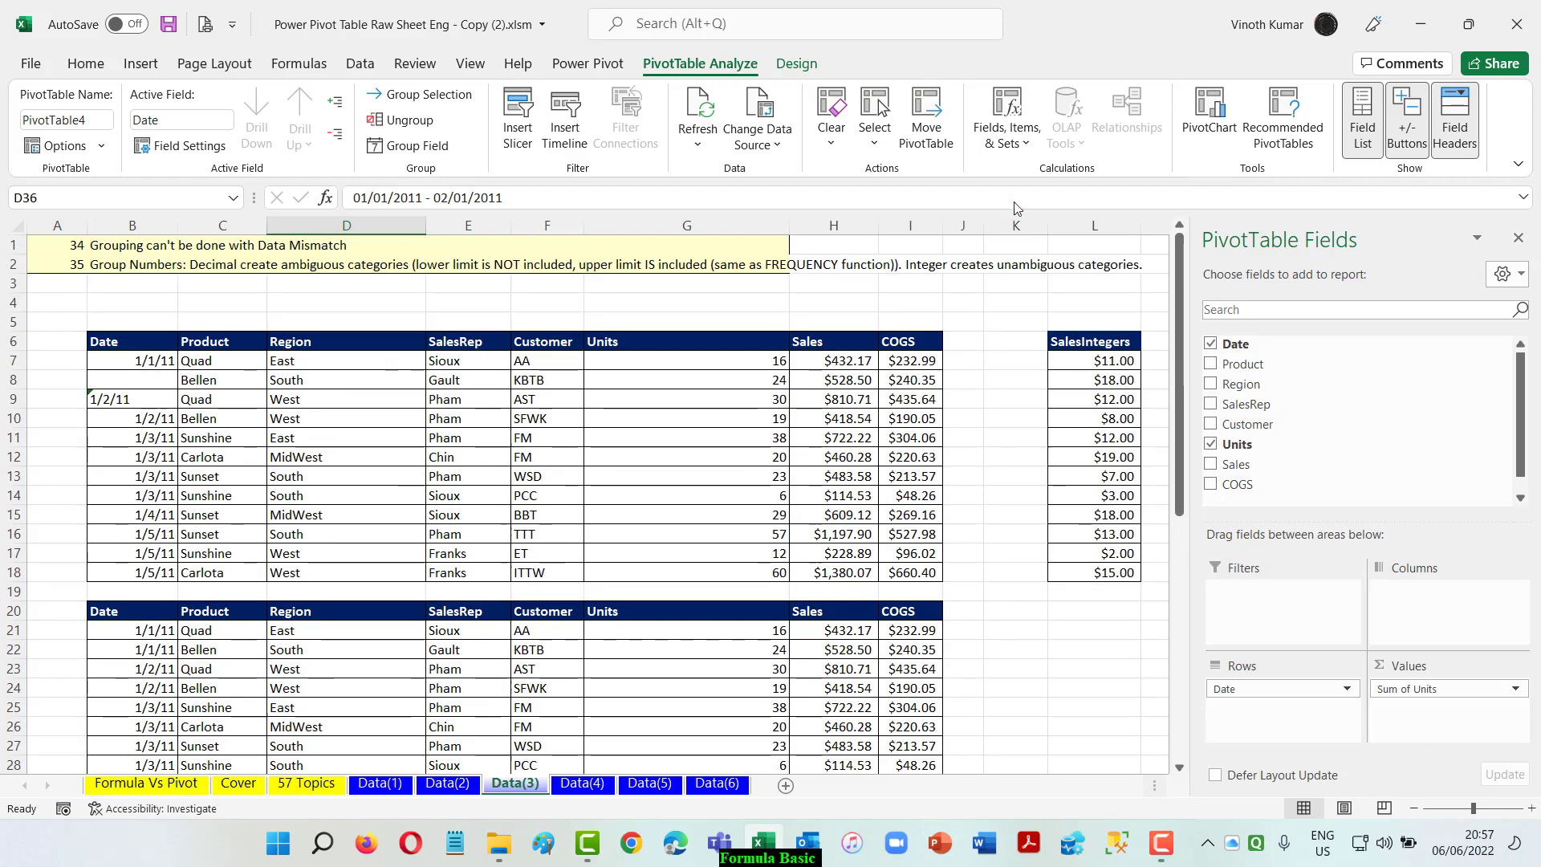
pyautogui.scroll(-3, 757, 430)
pyautogui.scroll(-2, 229, 683)
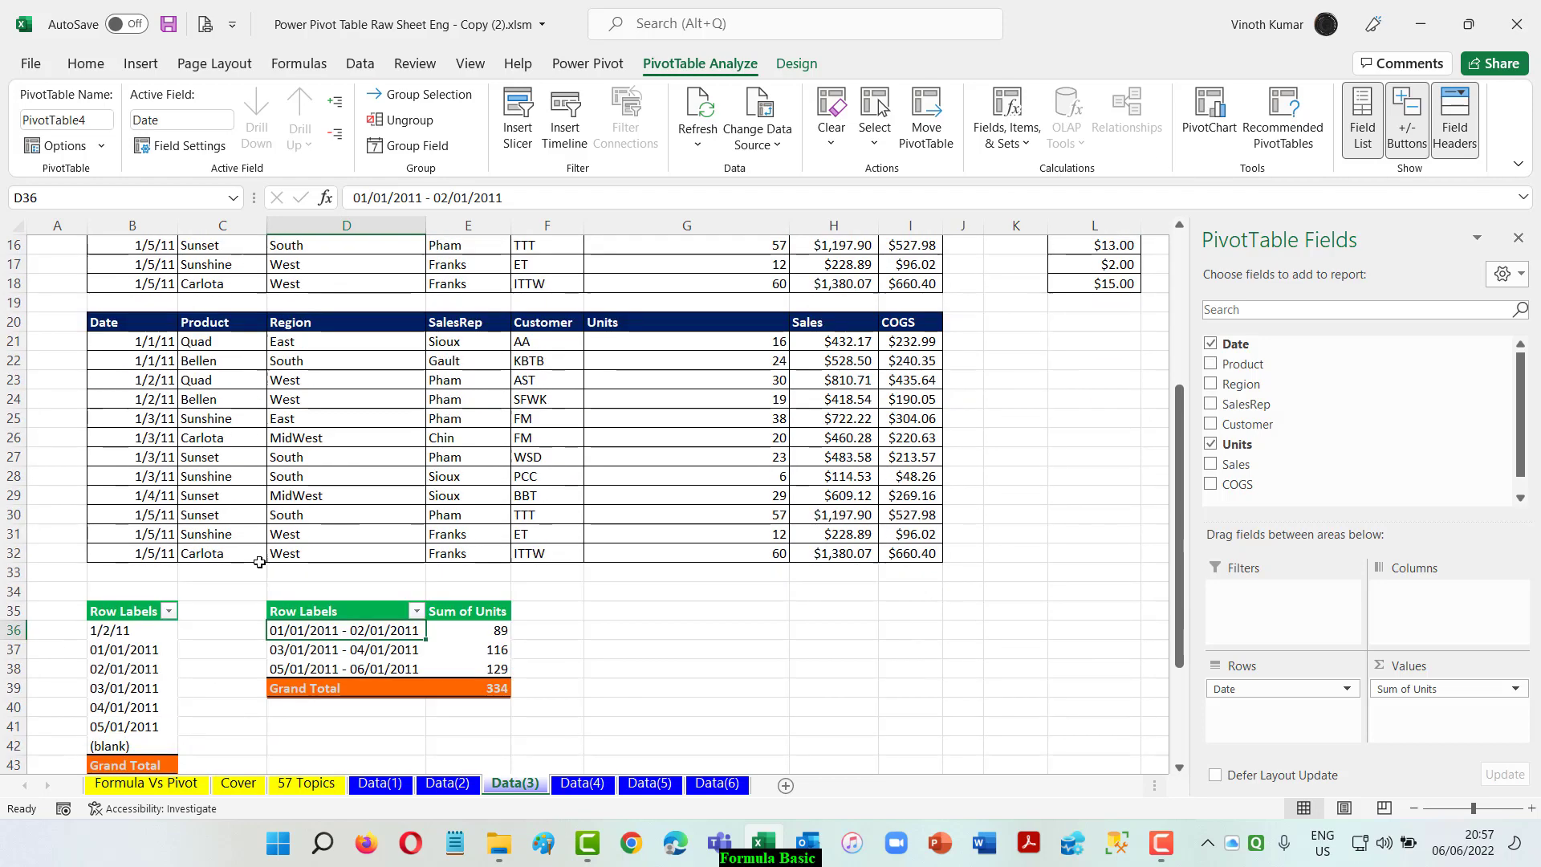
pyautogui.scroll(3, 897, 613)
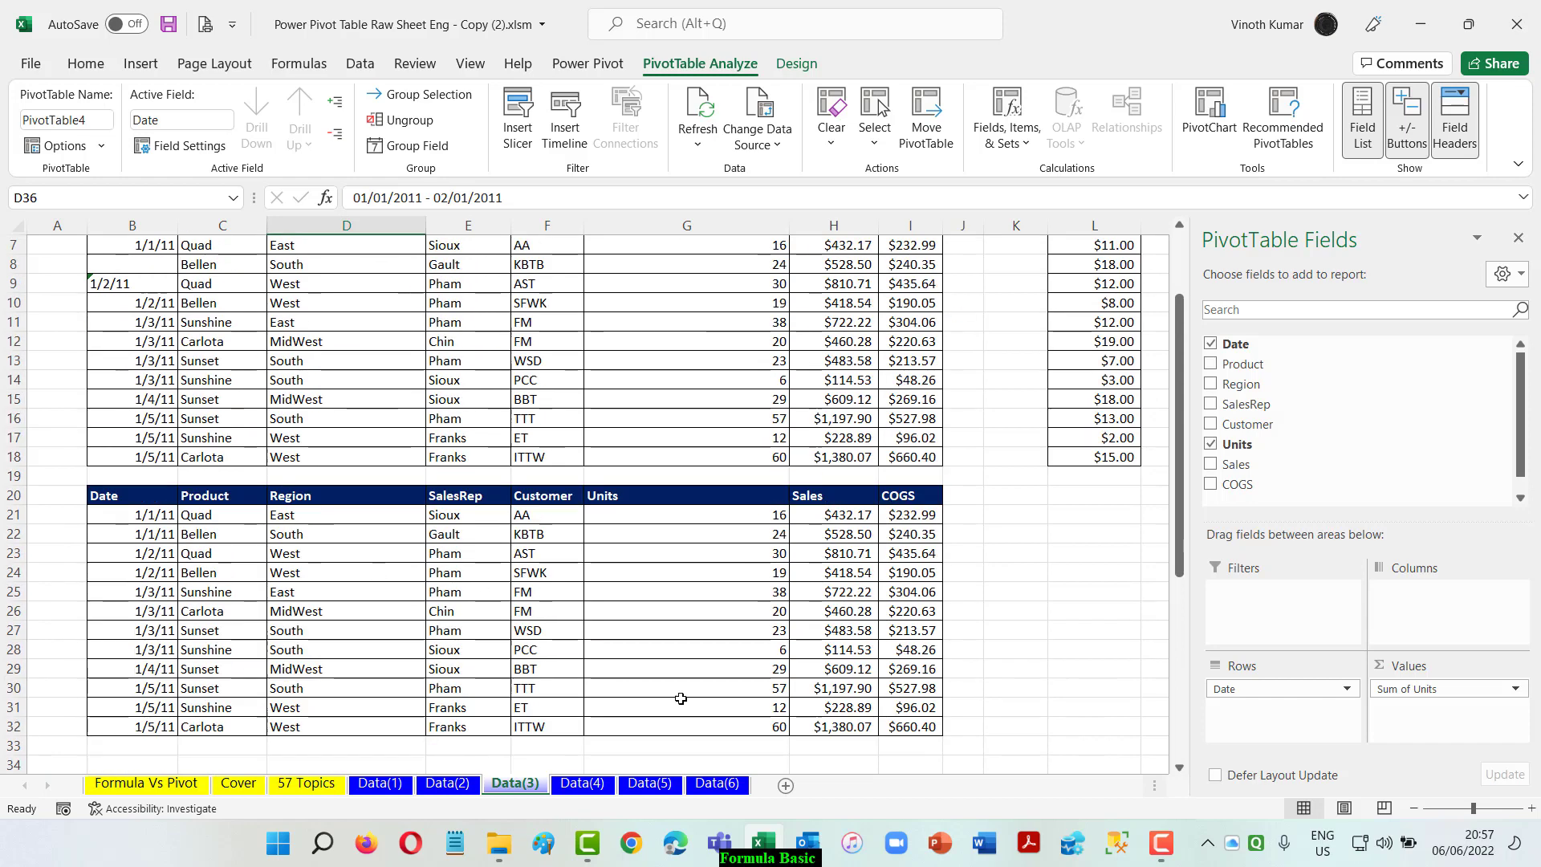
pyautogui.scroll(-2, 1086, 713)
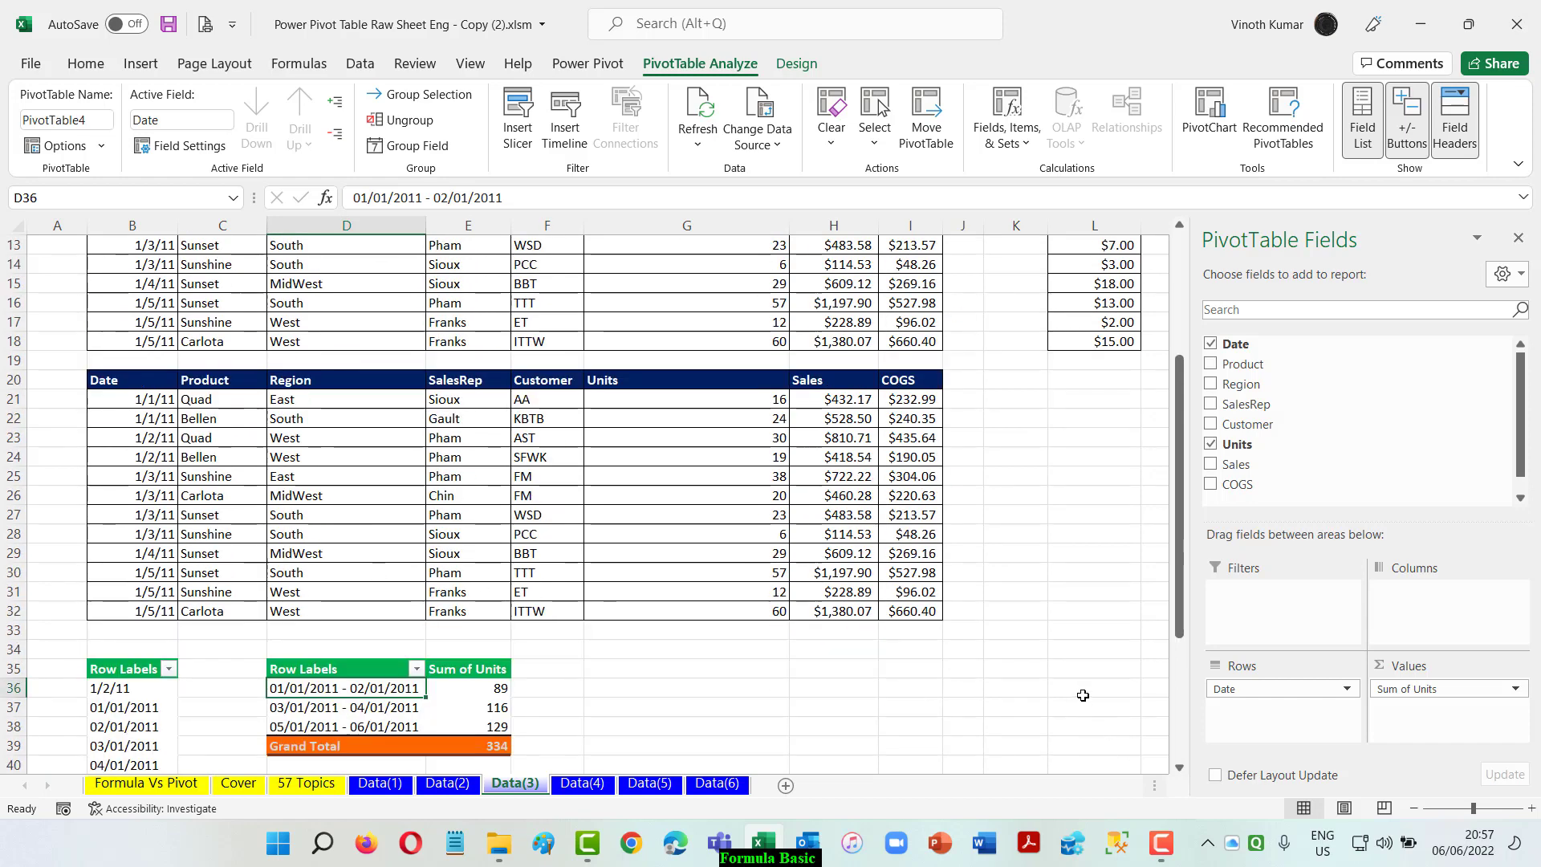
pyautogui.scroll(4, 1087, 698)
pyautogui.click(987, 421)
pyautogui.press('Right')
pyautogui.press('Right')
pyautogui.press('Right')
pyautogui.press('Right')
pyautogui.press('Right')
pyautogui.press('Right')
pyautogui.press('Right')
pyautogui.press('Right')
pyautogui.press('Right')
pyautogui.press('Right')
pyautogui.press('Right')
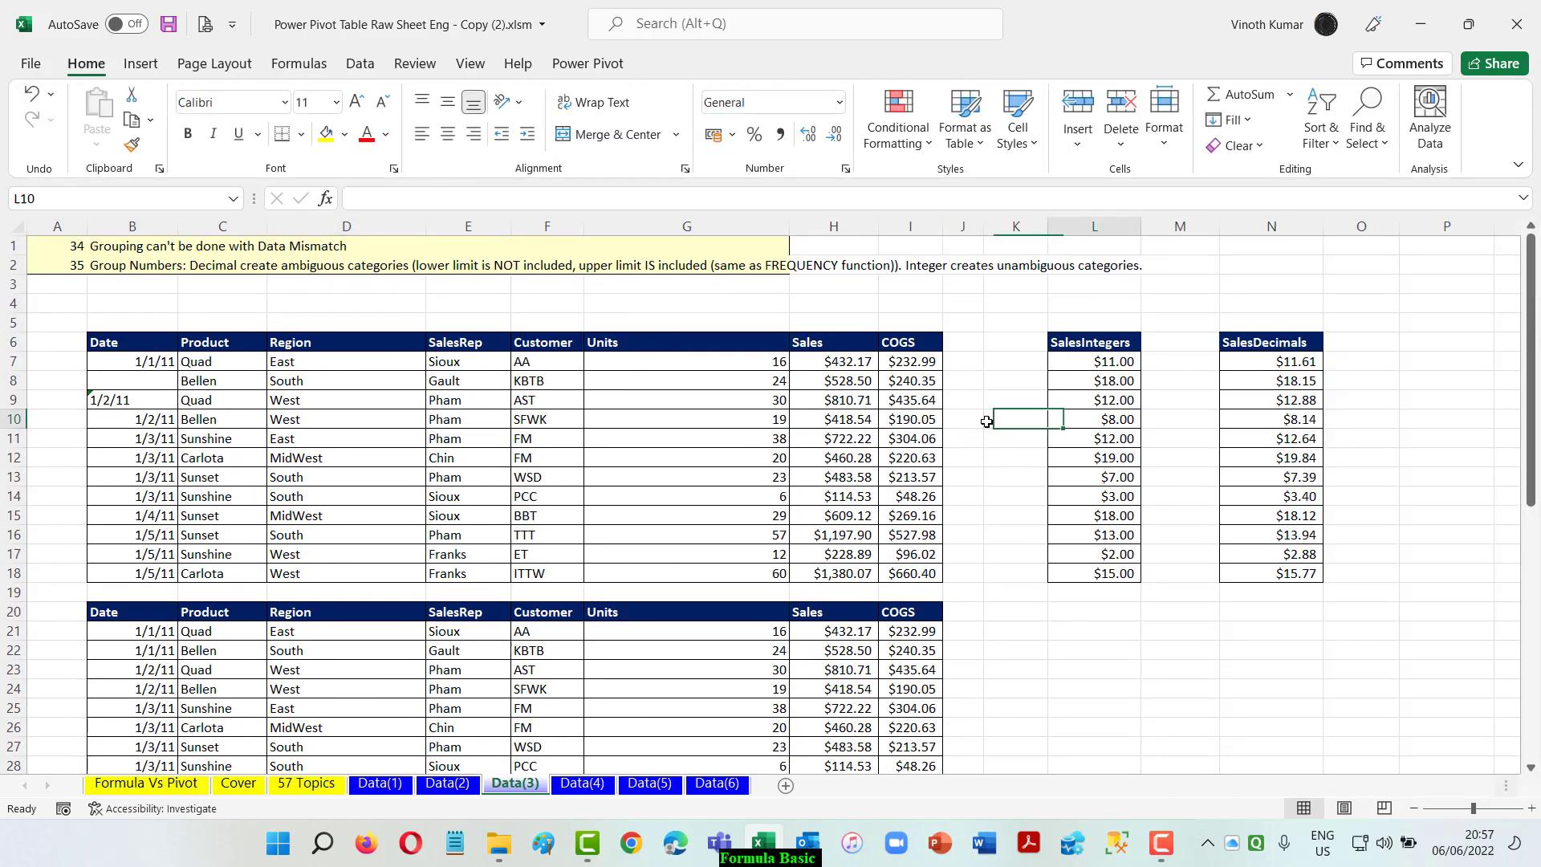
pyautogui.press('Left')
pyautogui.press('Left')
pyautogui.press('Left')
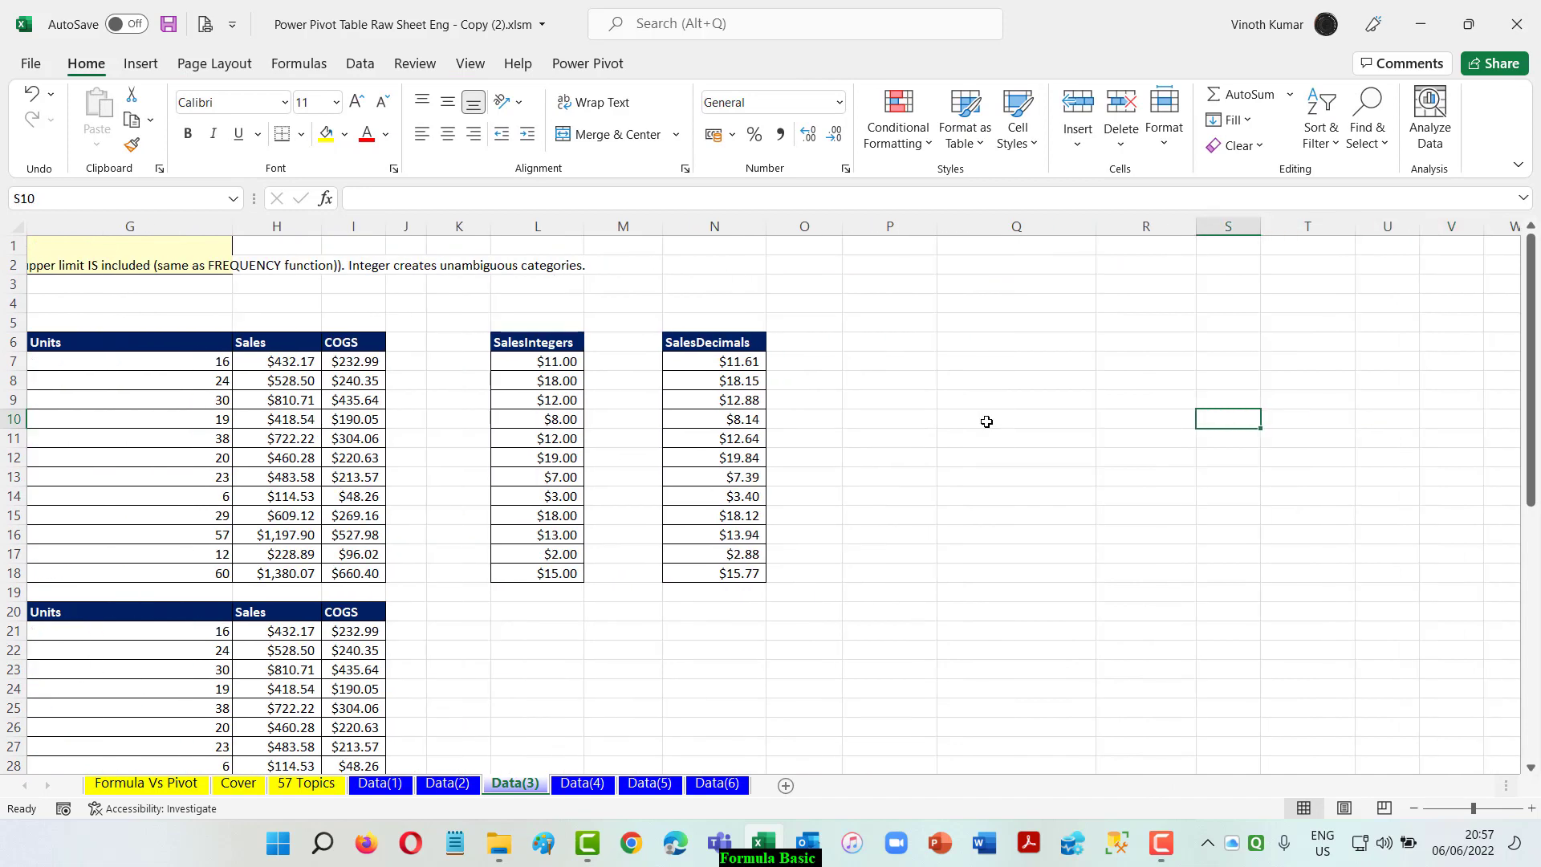
# - Insert a PivotTable from the SalesIntegers column (L6:L18) at cell P6 of the same worksheet, with SalesIntegers as row labels
pyautogui.click(562, 345)
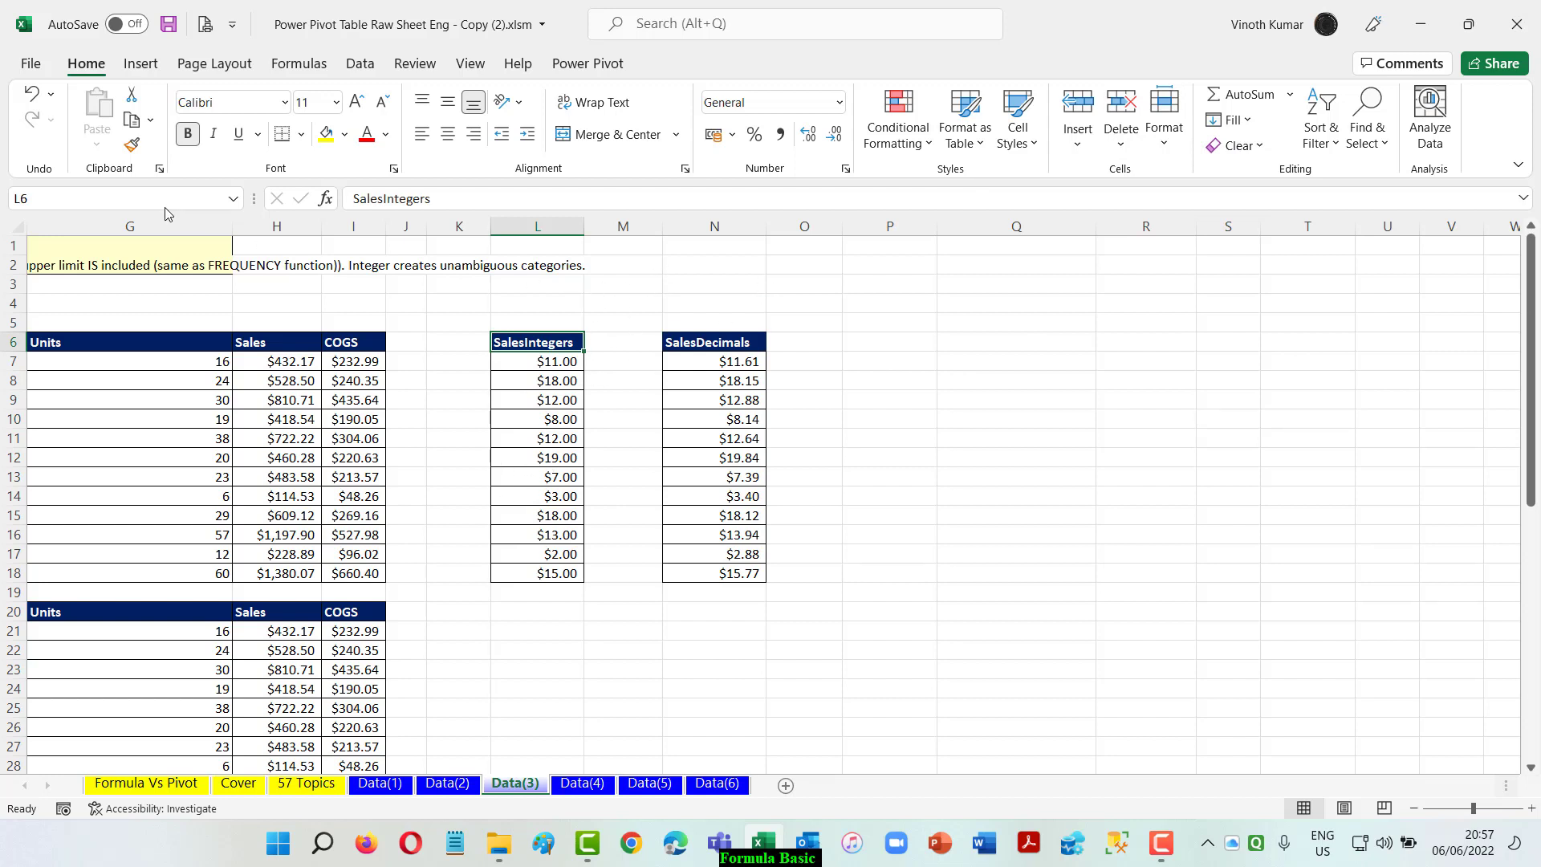
pyautogui.hotkey('alt', 'n')
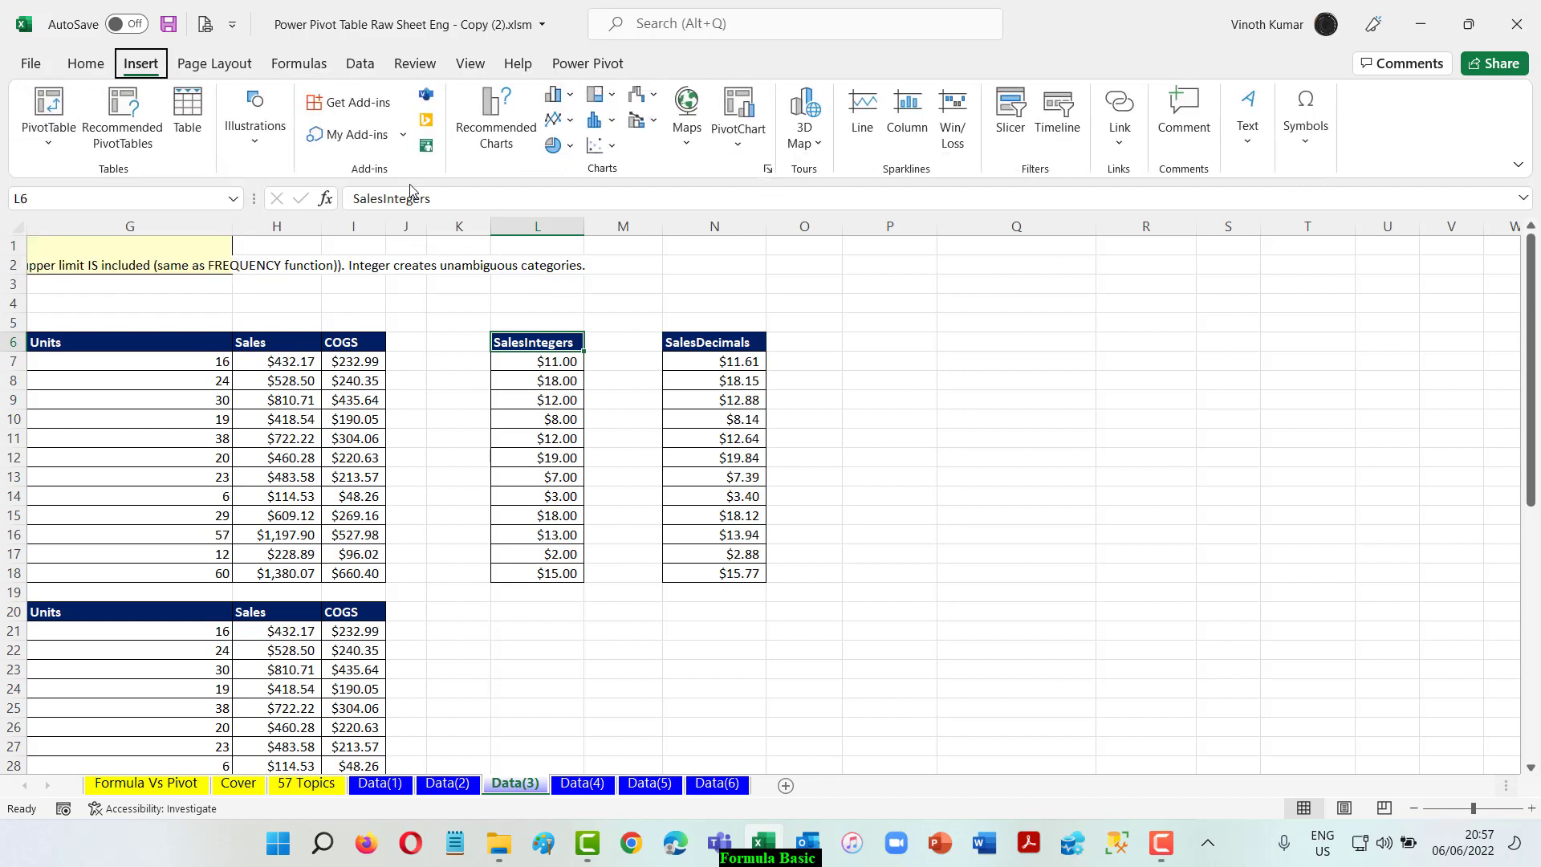
pyautogui.press('v')
pyautogui.press('t')
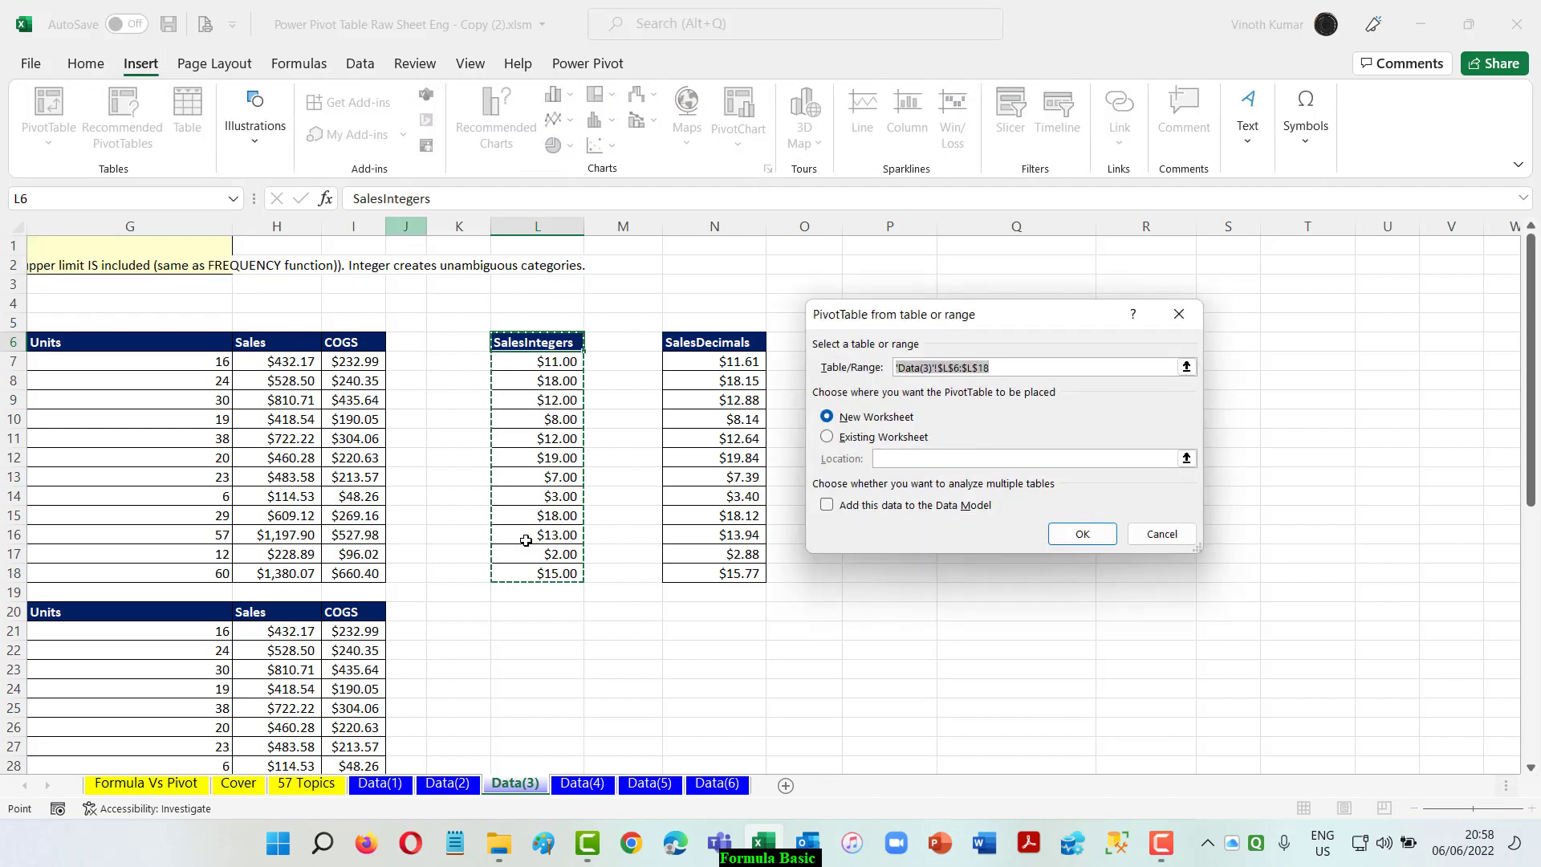
pyautogui.click(855, 438)
pyautogui.click(1188, 459)
pyautogui.moveTo(1017, 336); pyautogui.dragTo(1060, 688)
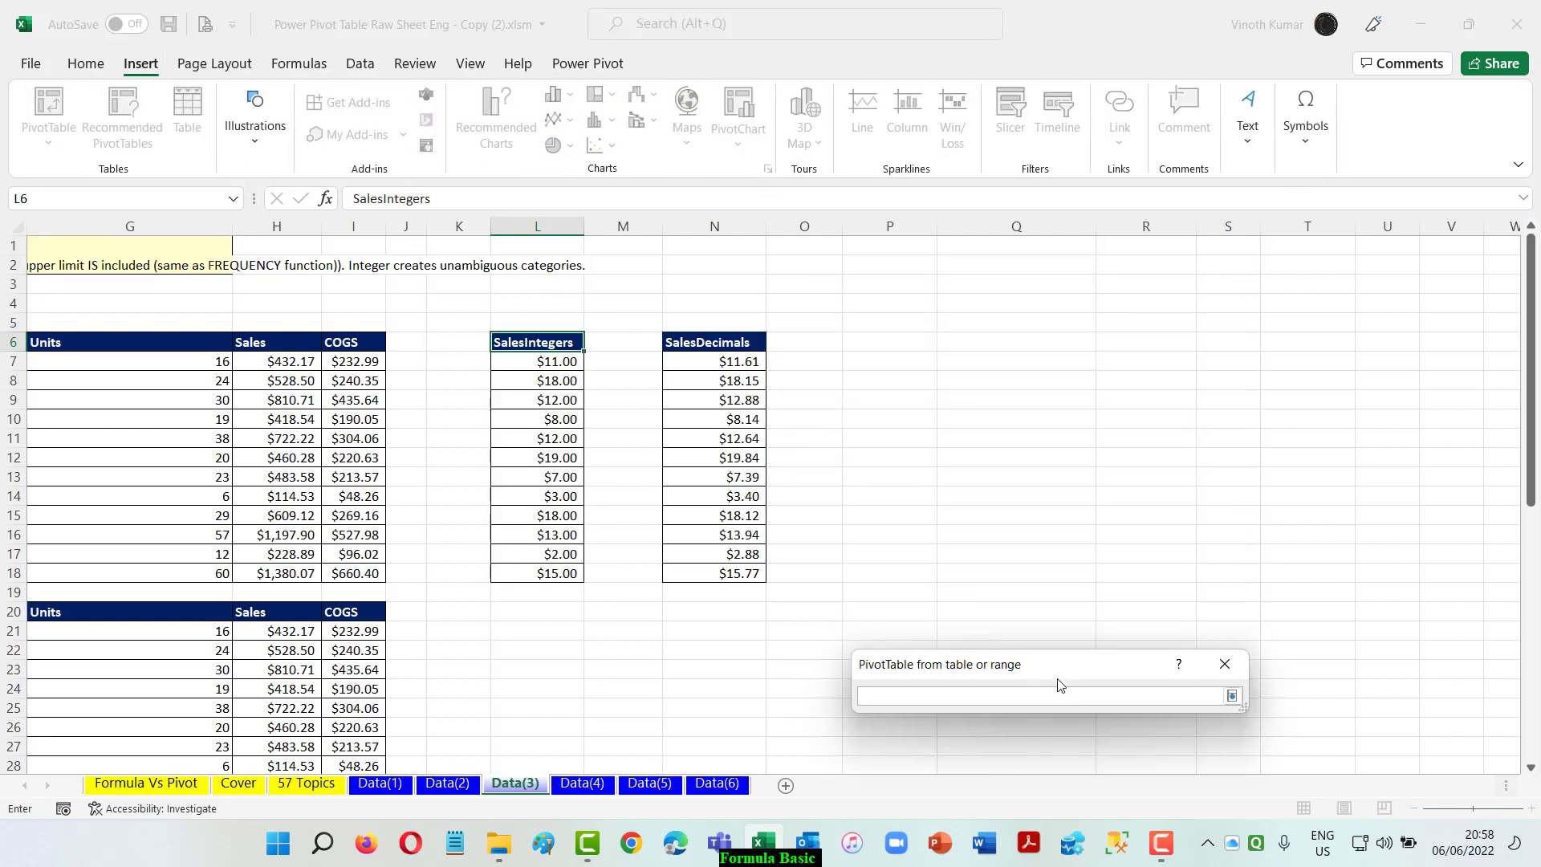
pyautogui.click(913, 343)
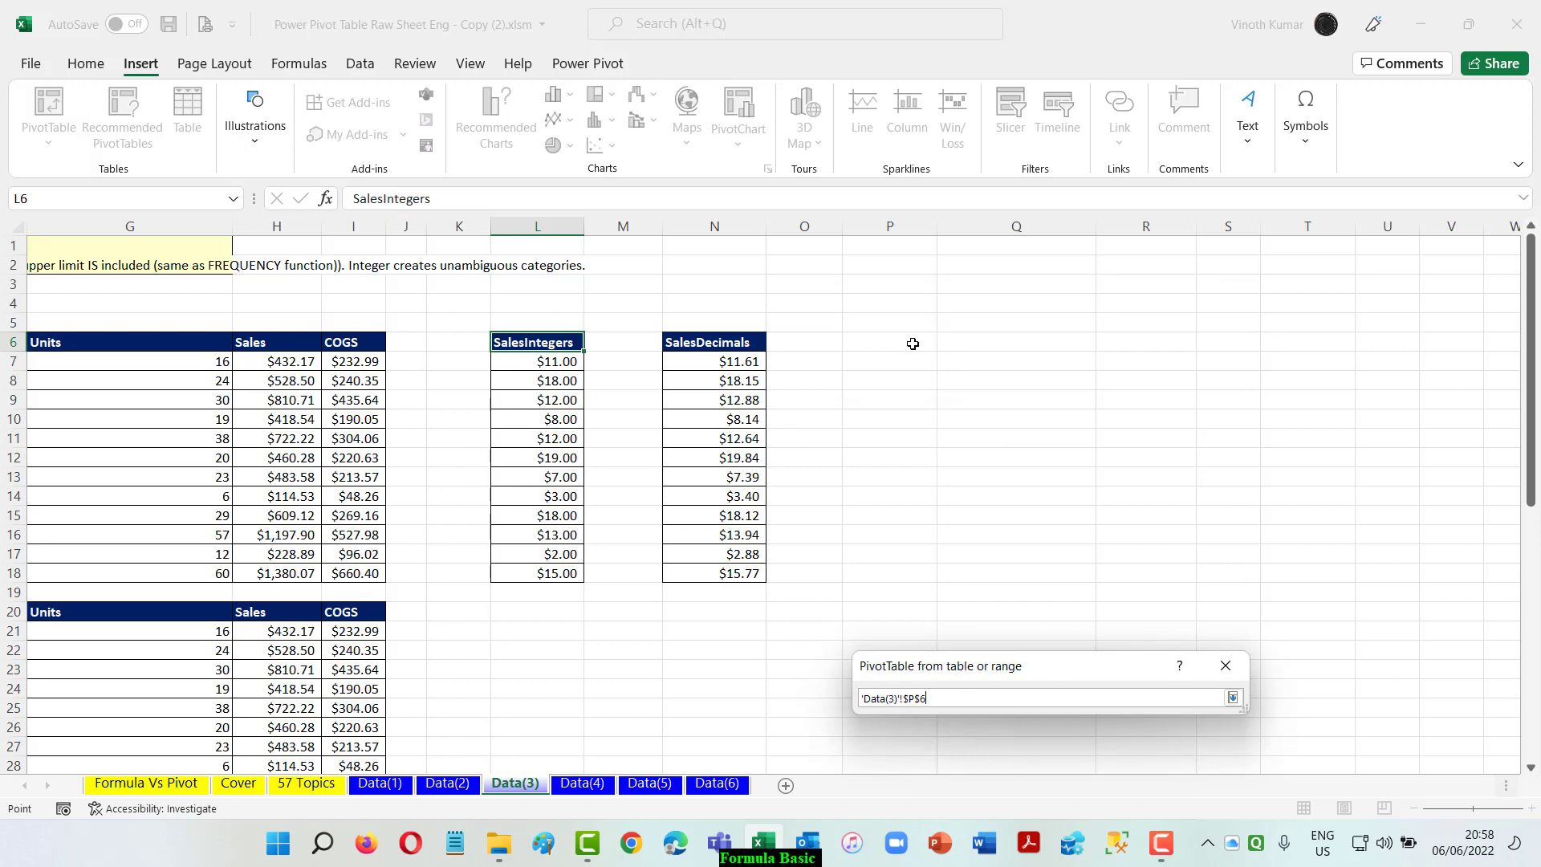
pyautogui.click(1233, 698)
pyautogui.moveTo(1089, 687); pyautogui.dragTo(620, 332)
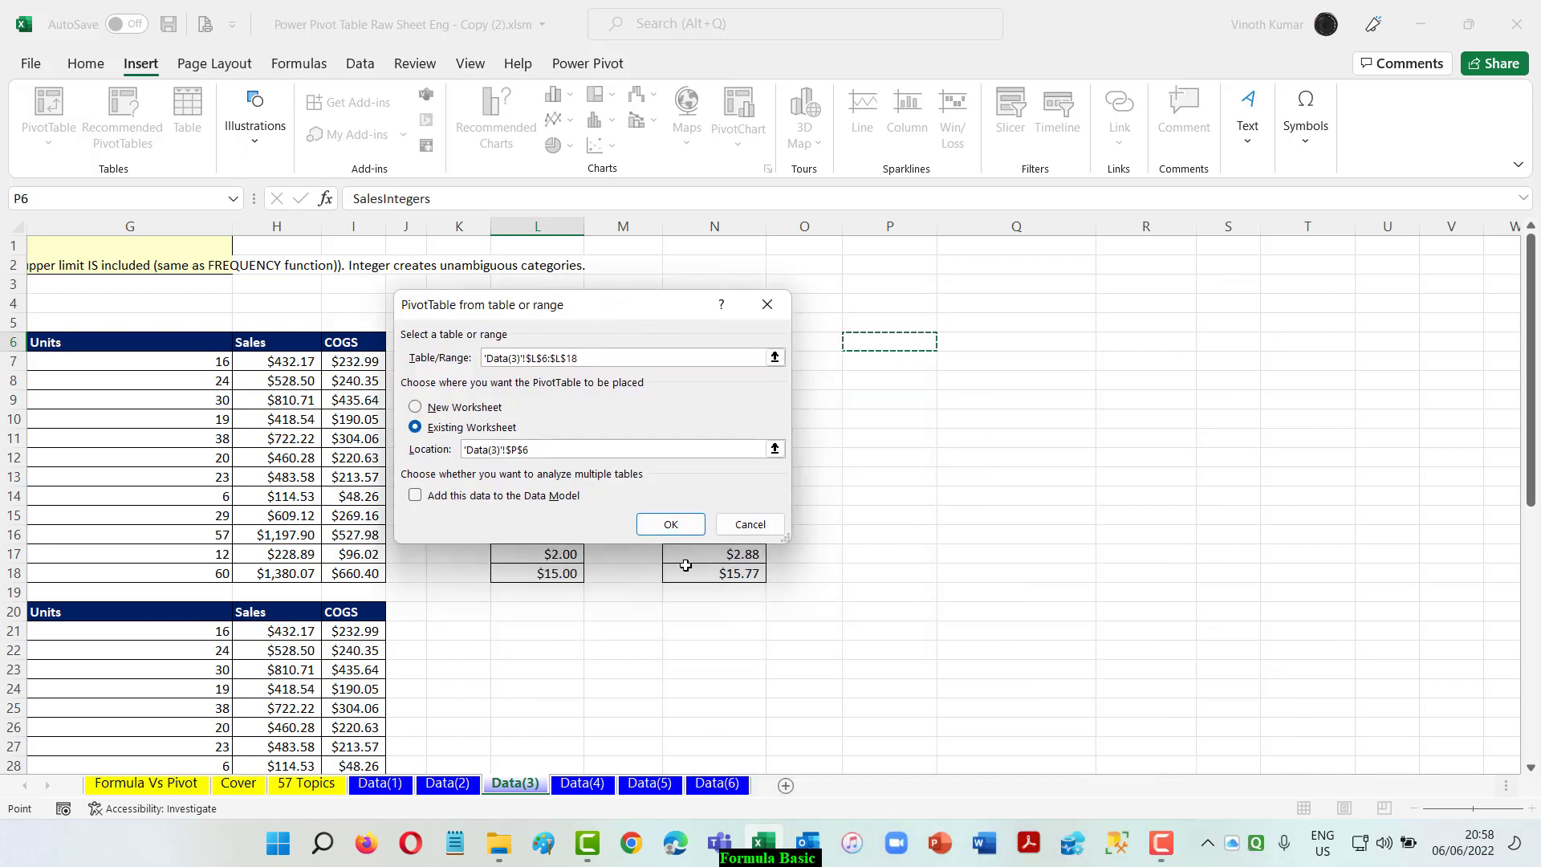
pyautogui.click(667, 525)
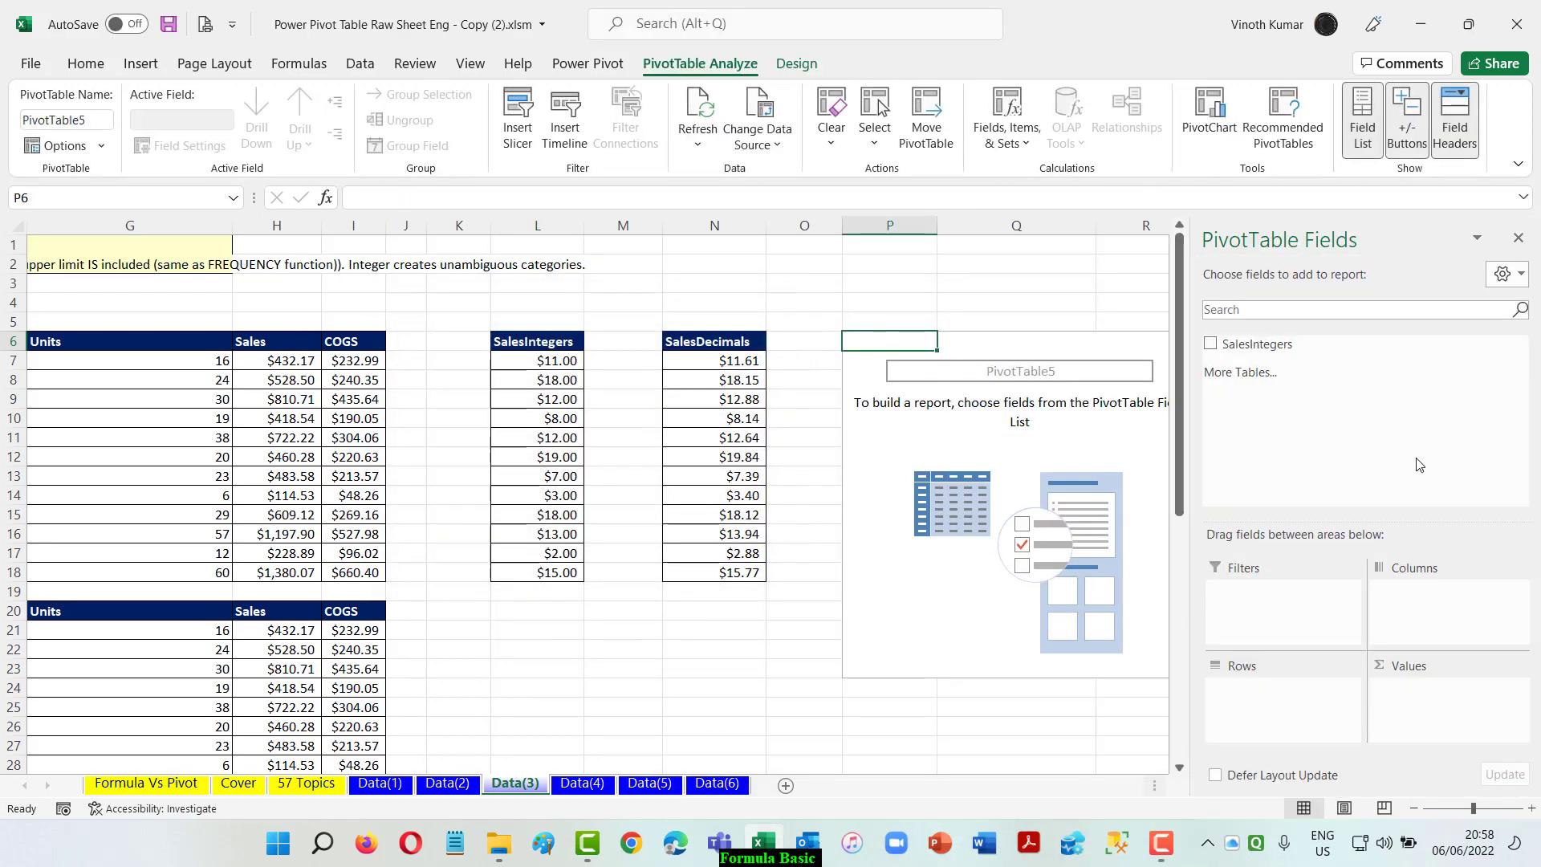
pyautogui.click(1213, 345)
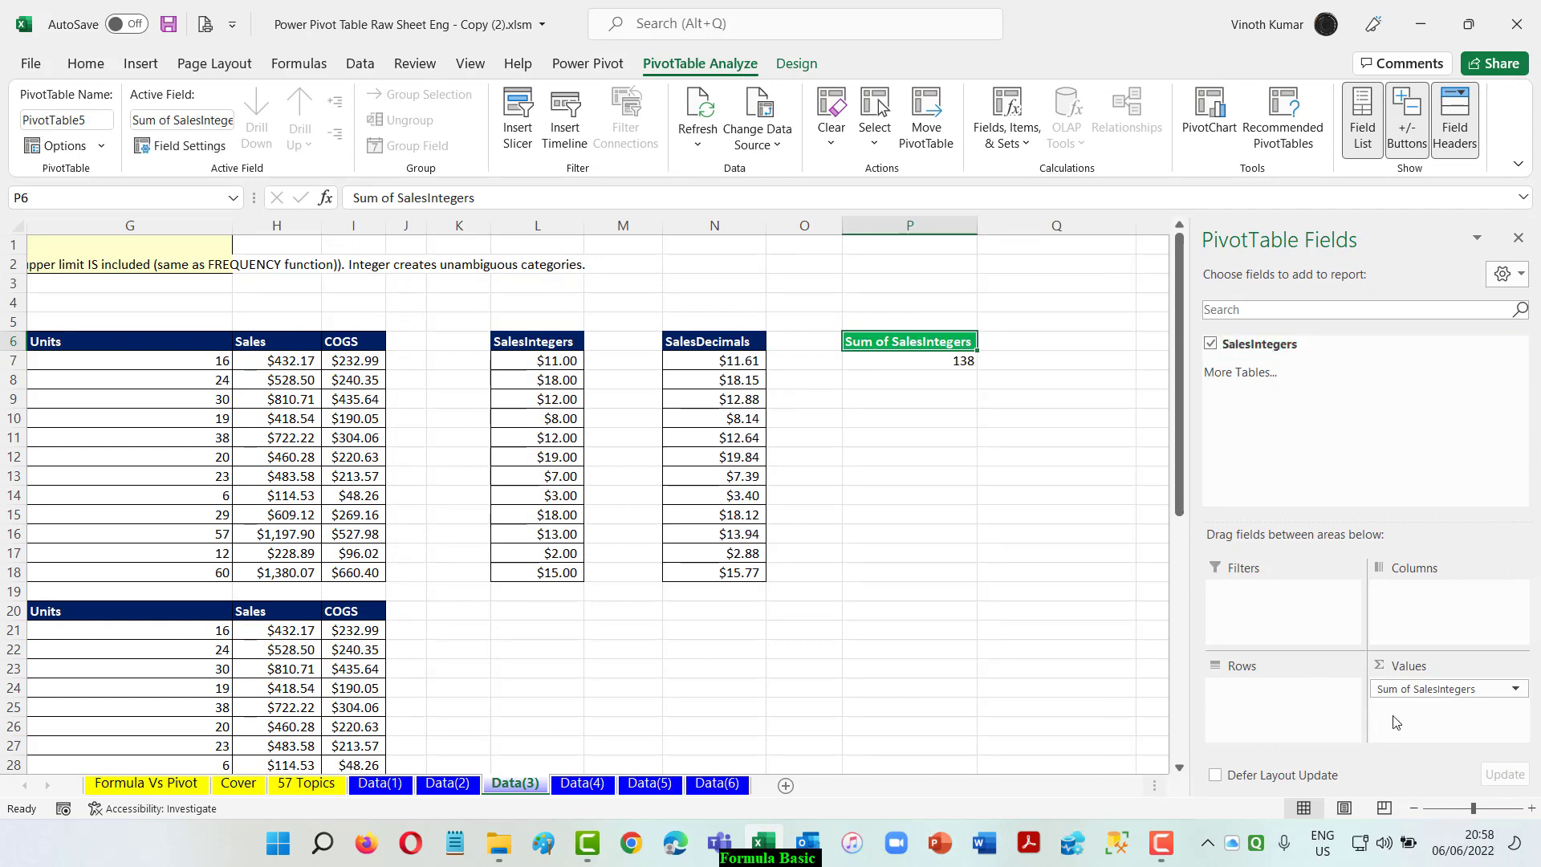
pyautogui.moveTo(1432, 692); pyautogui.dragTo(1277, 692)
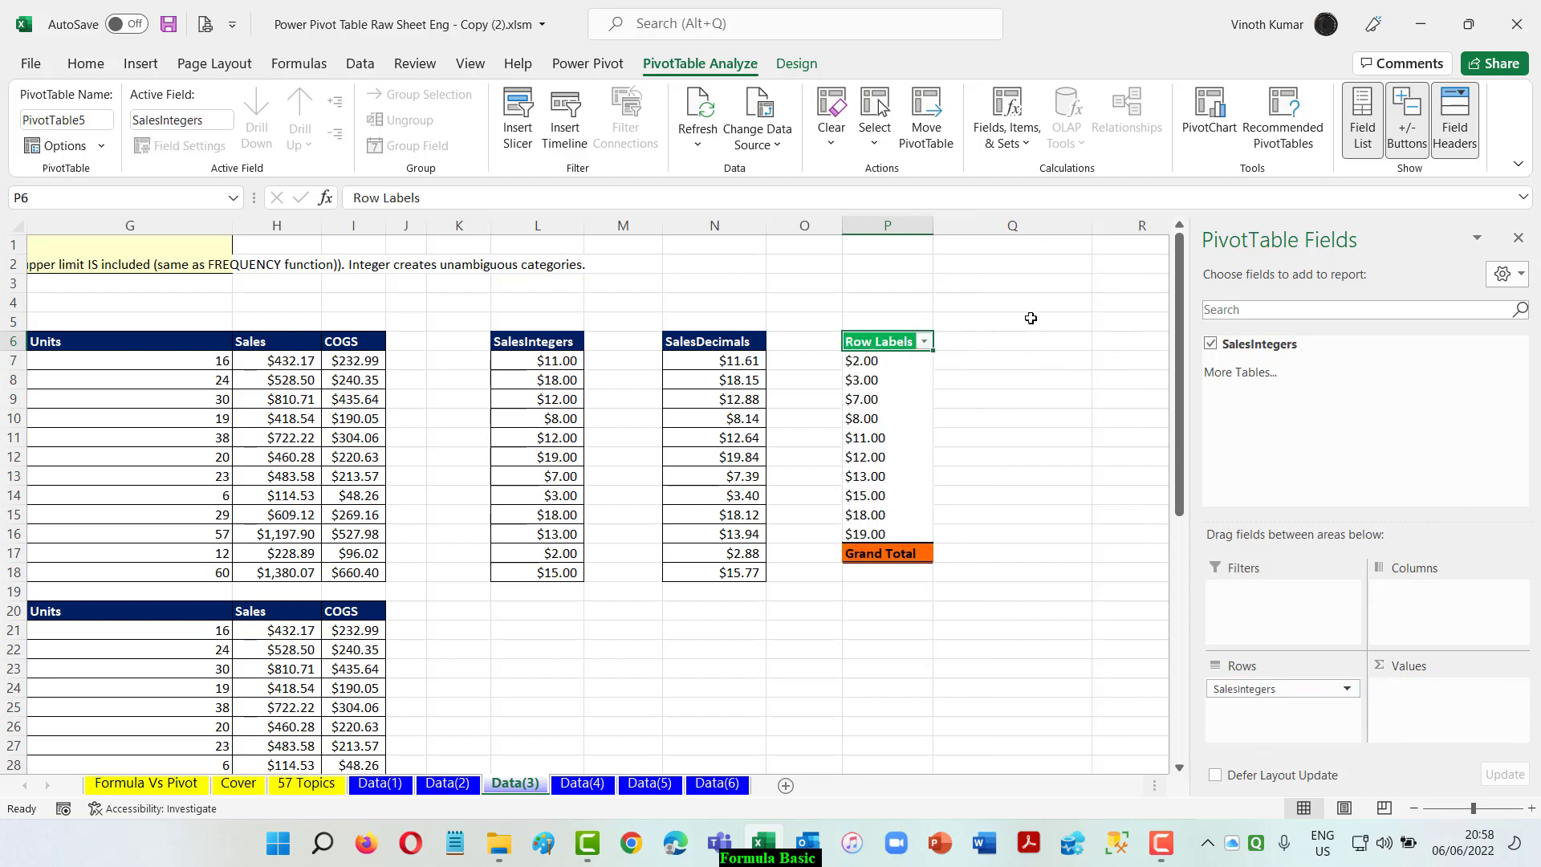
# - Group the SalesIntegers row labels starting at 1, ending at 20, in intervals of 5, and close the field list
pyautogui.rightClick(893, 362)
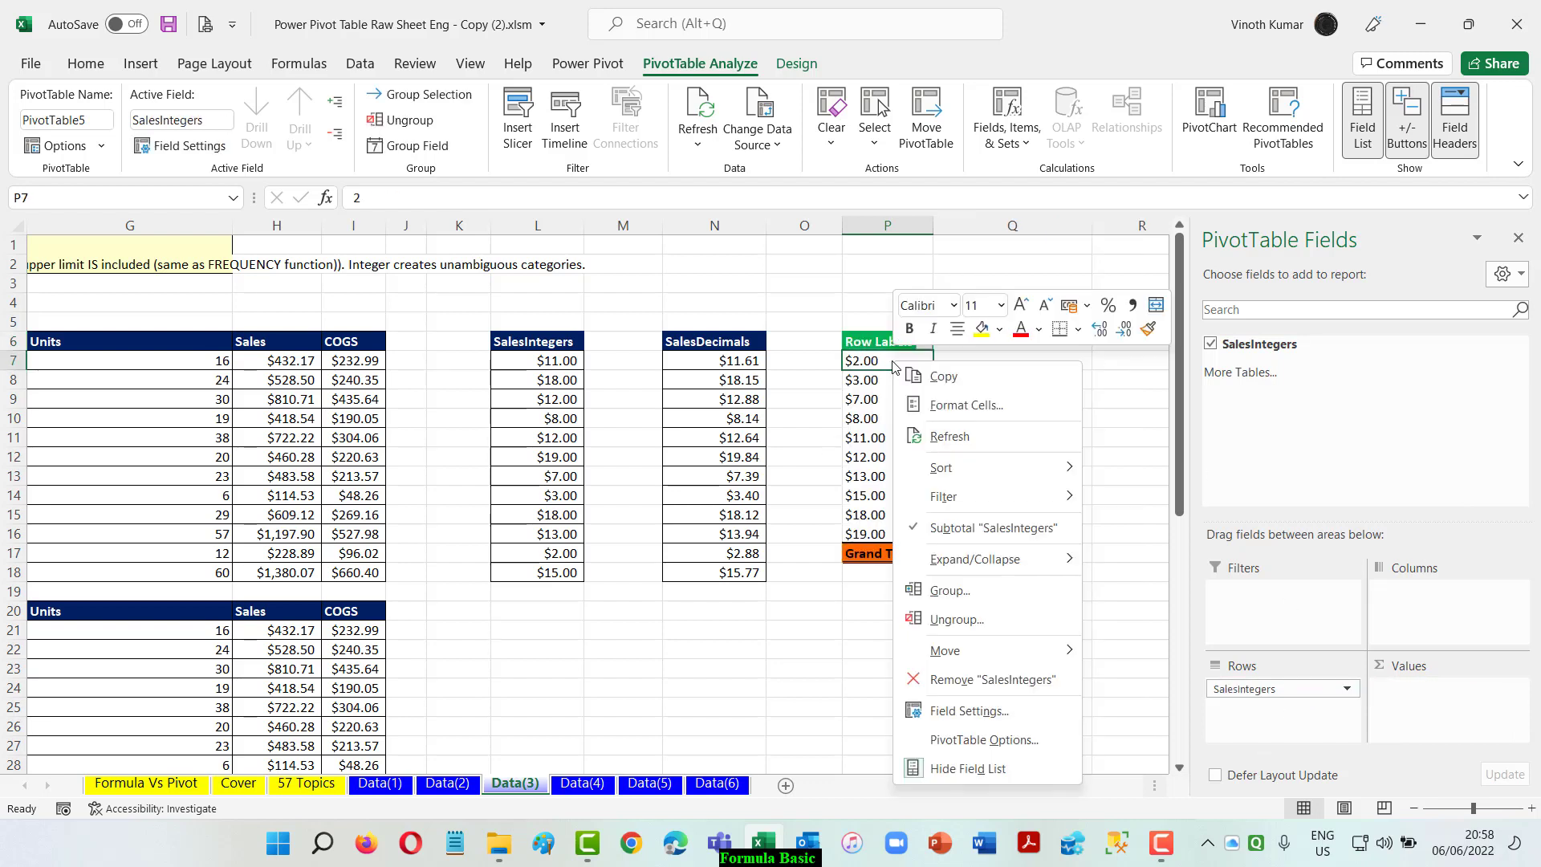
pyautogui.click(993, 594)
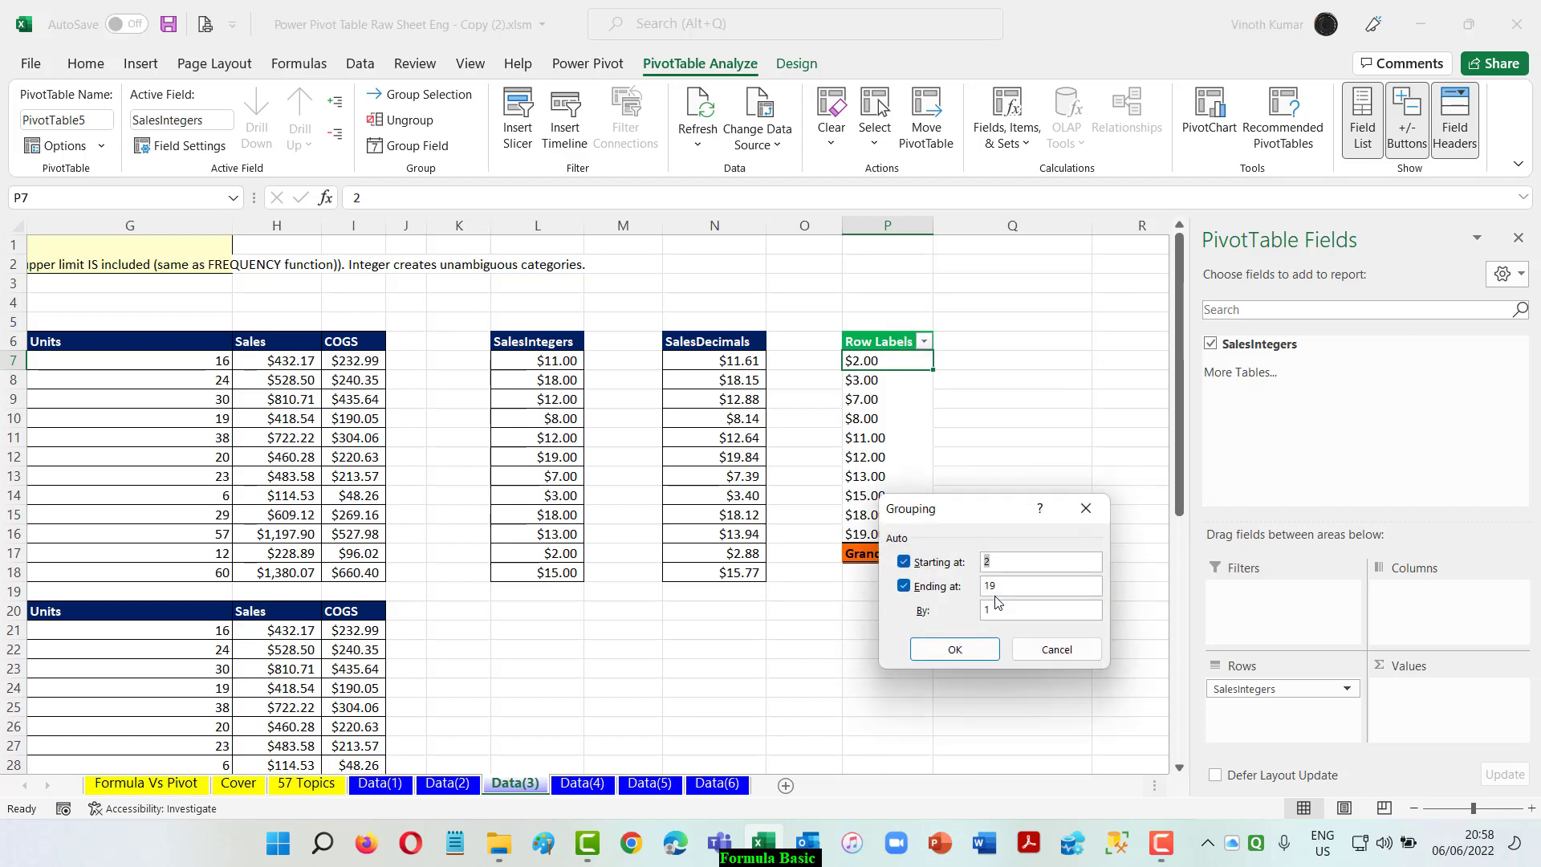
pyautogui.press('BackSpace')
pyautogui.write('1')
pyautogui.press('Tab')
pyautogui.press('Tab')
pyautogui.write('20')
pyautogui.press('Tab')
pyautogui.write('5')
pyautogui.press('Return')
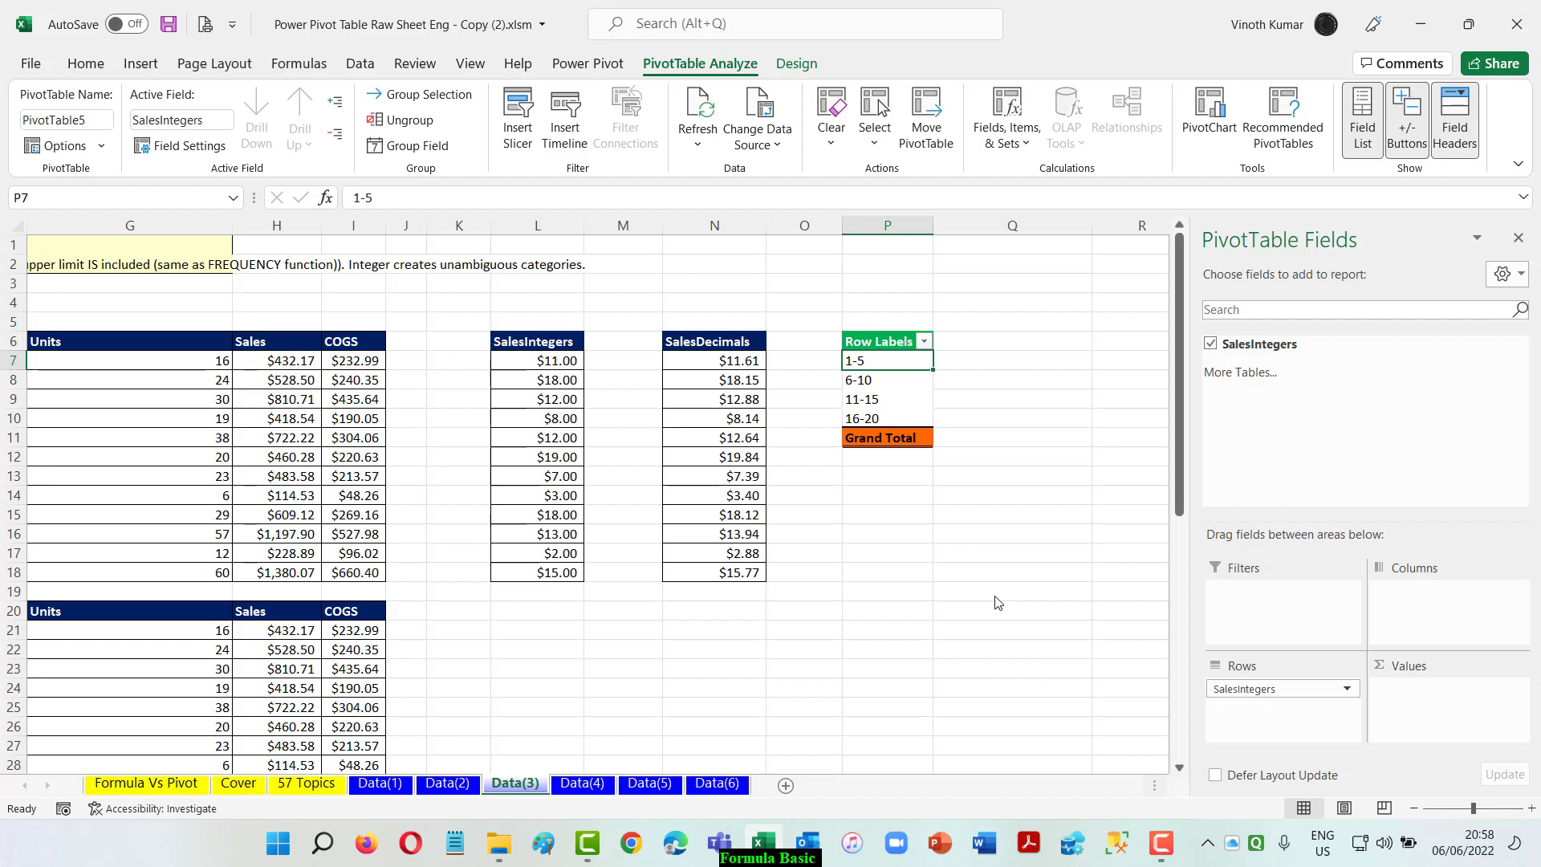
pyautogui.click(1518, 238)
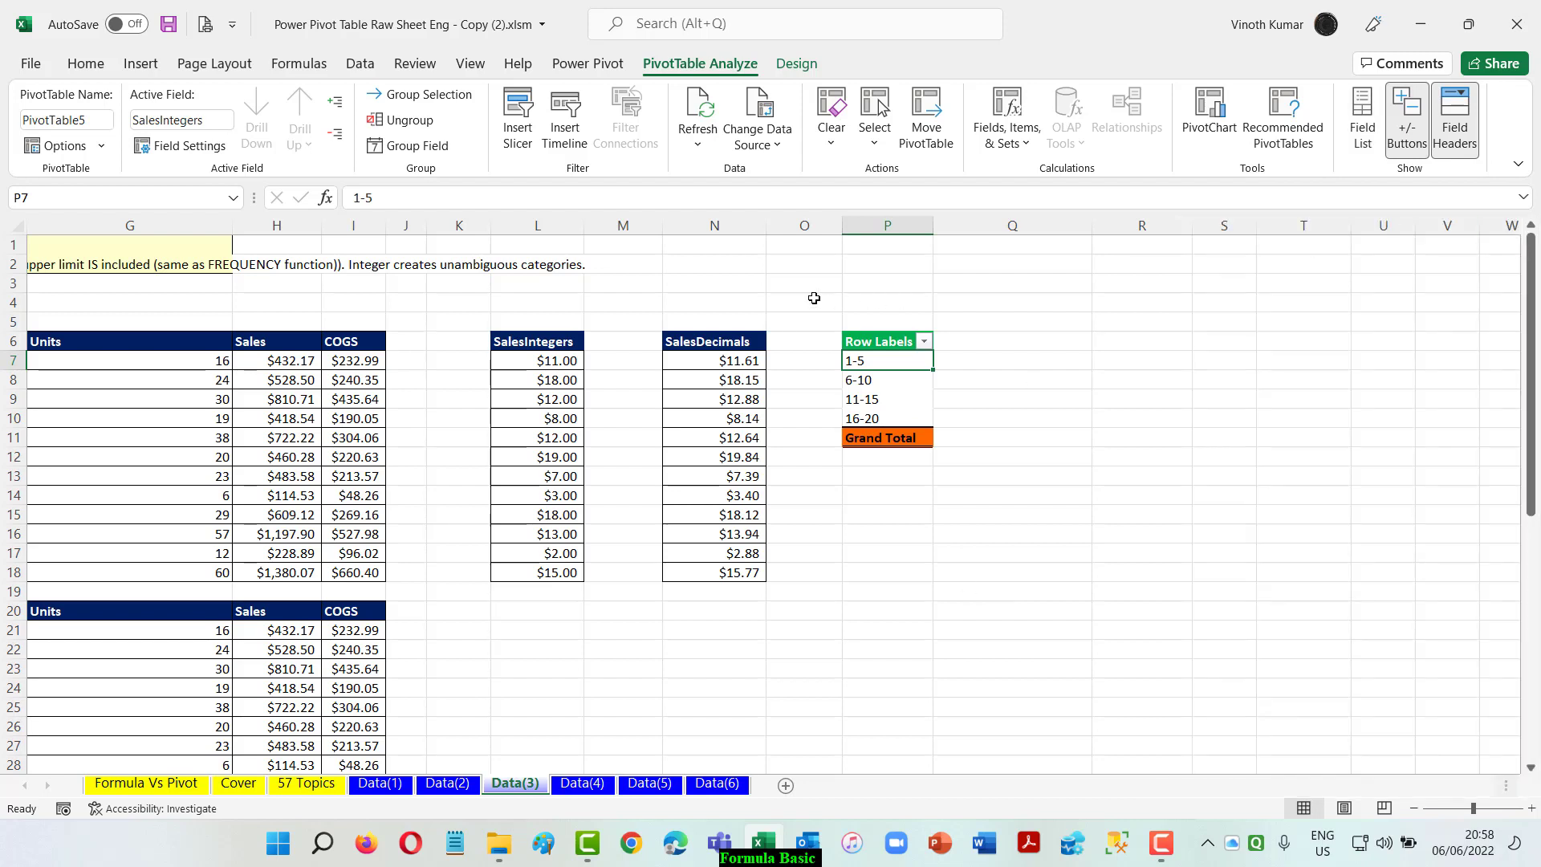
# - Show the field list of the SalesIntegers PivotTable again and add the count of SalesIntegers as values
pyautogui.click(733, 336)
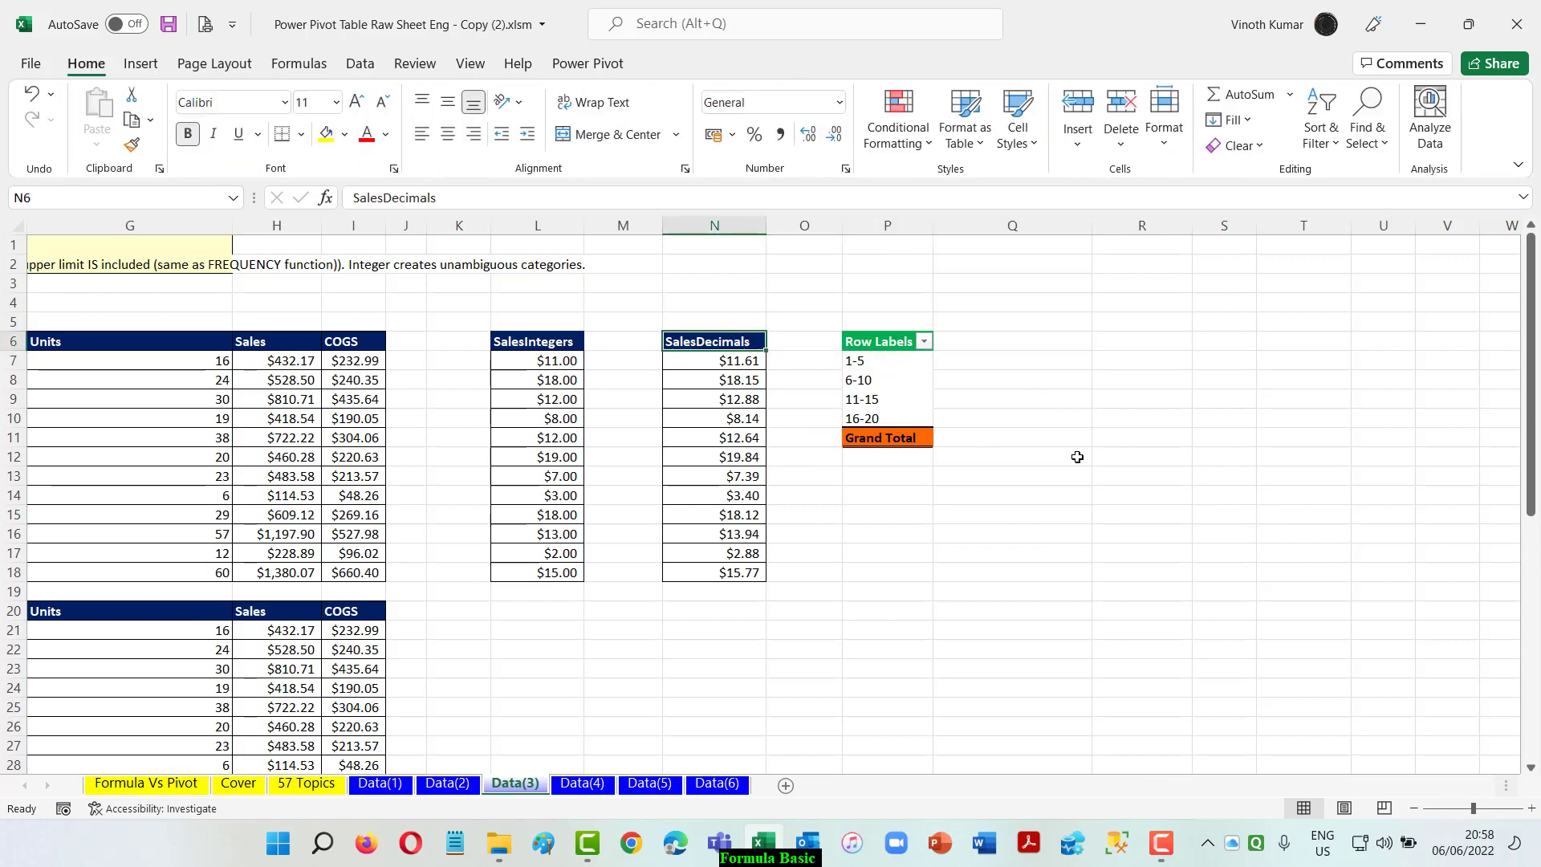
pyautogui.click(531, 359)
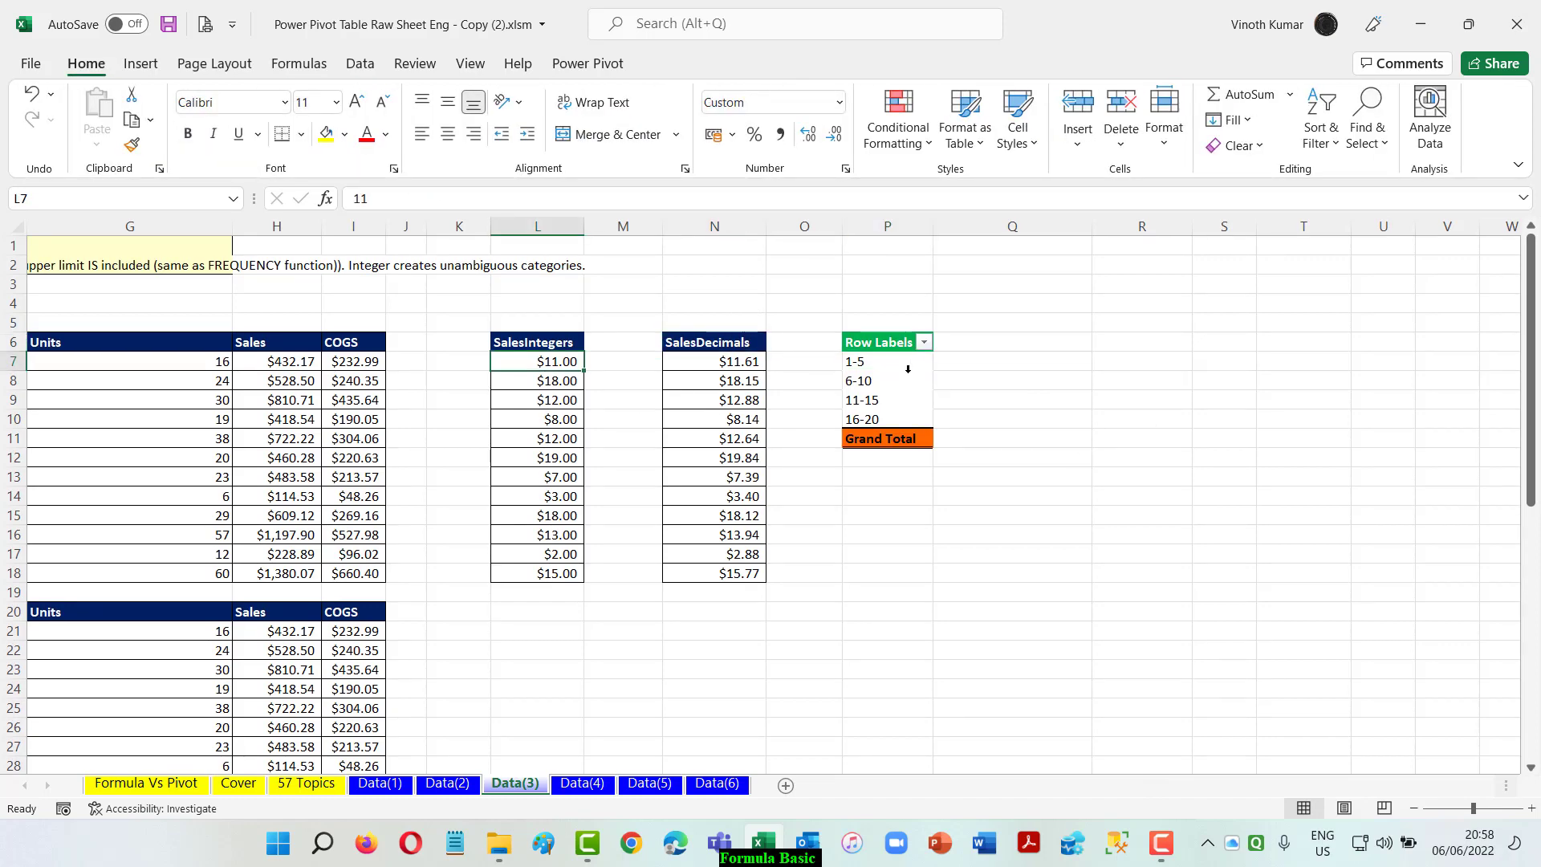
pyautogui.click(908, 372)
pyautogui.click(901, 361)
pyautogui.rightClick(900, 361)
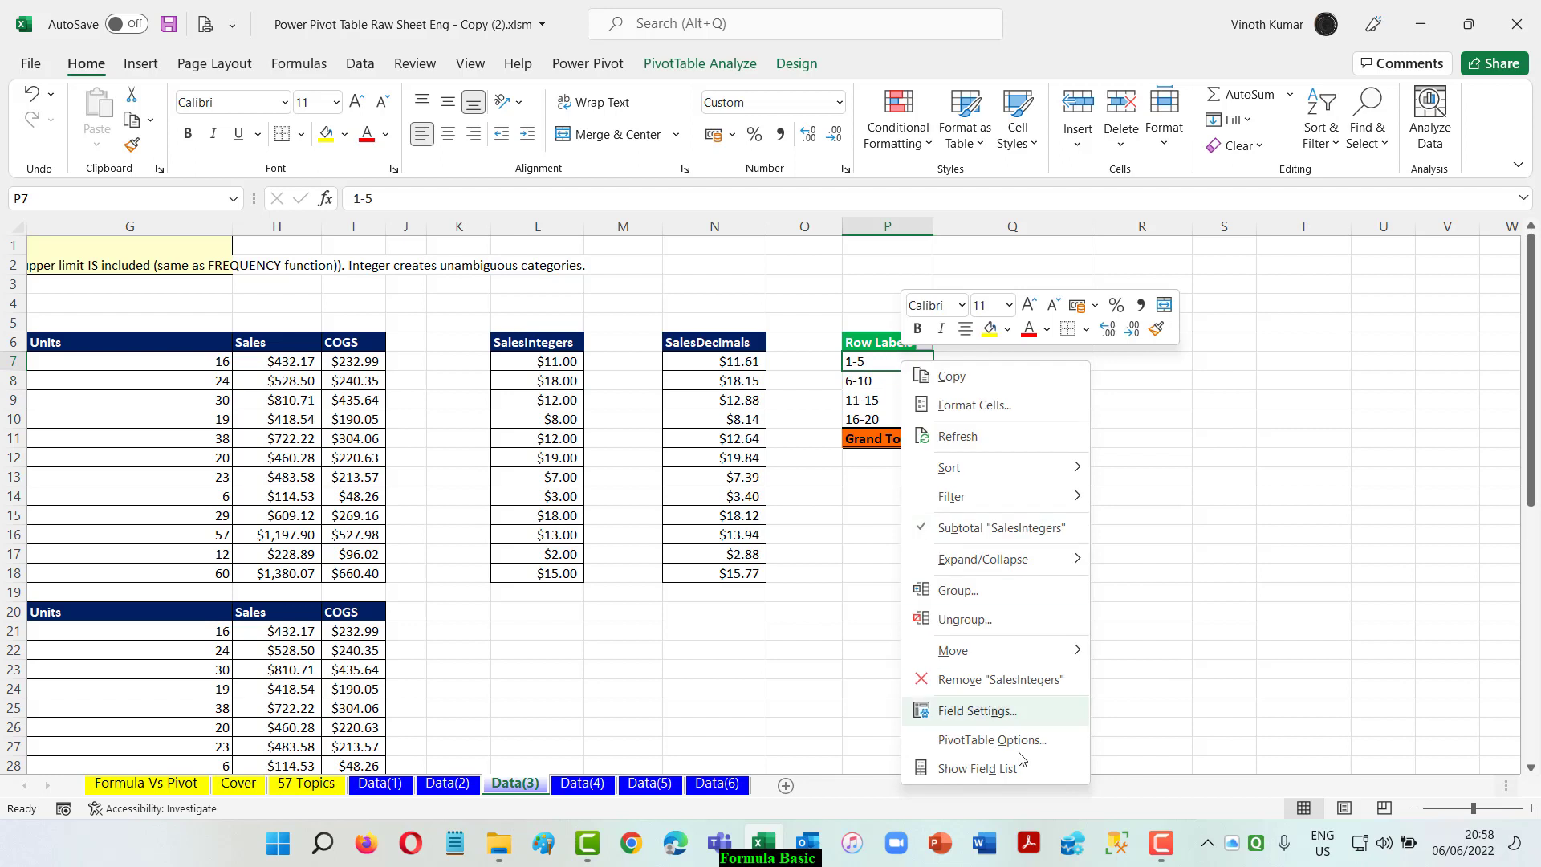
pyautogui.click(996, 764)
pyautogui.moveTo(1260, 346); pyautogui.dragTo(1406, 720)
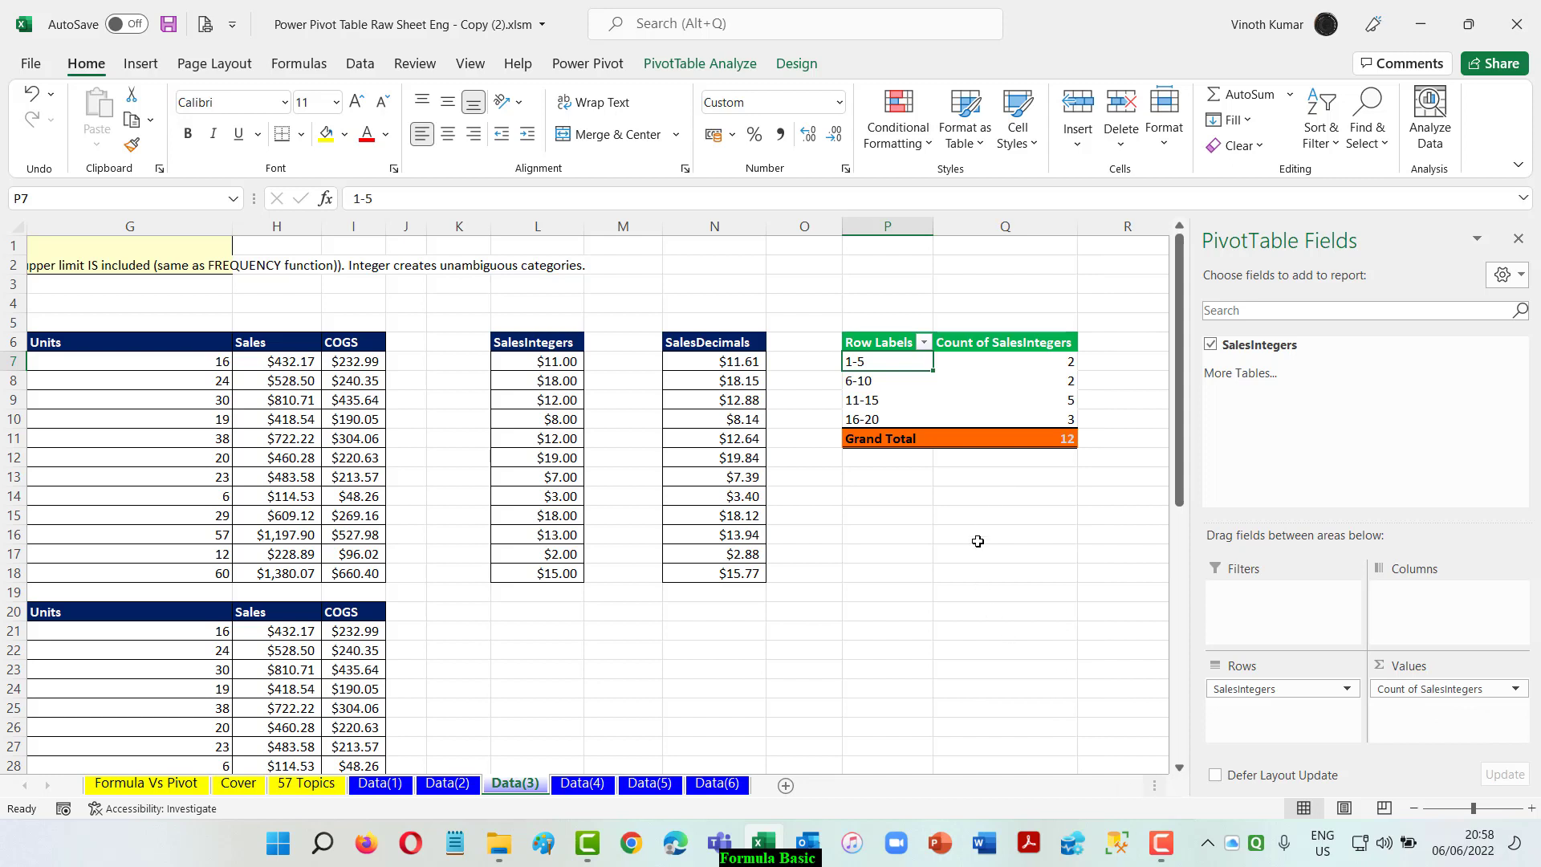
# - Rename the values heading in Q6 to Count and narrow column Q
pyautogui.click(1013, 342)
pyautogui.write('Count')
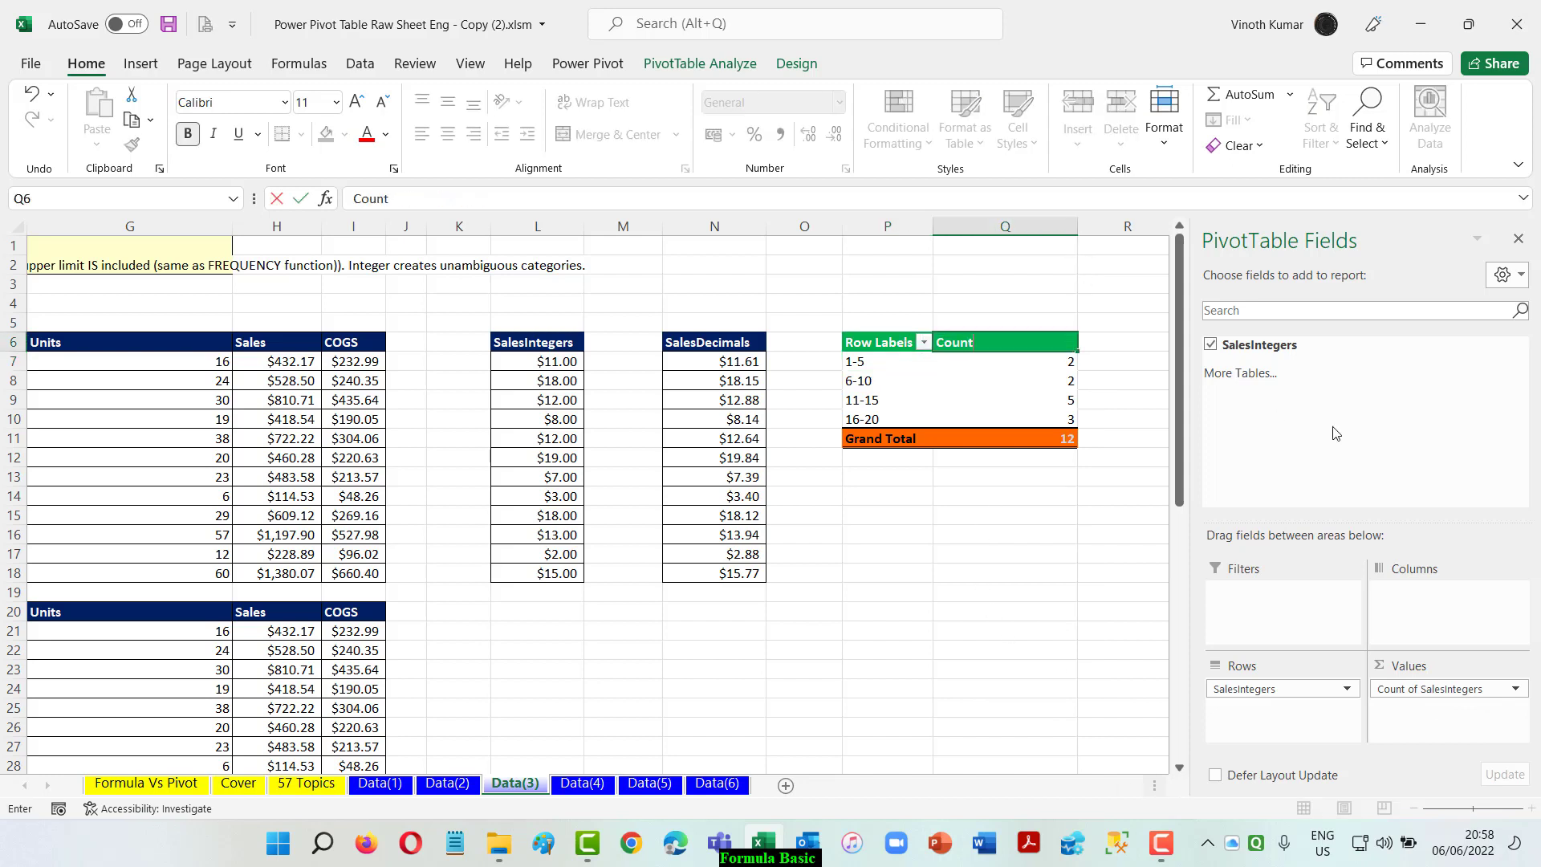
pyautogui.press('Return')
pyautogui.rightClick(1017, 344)
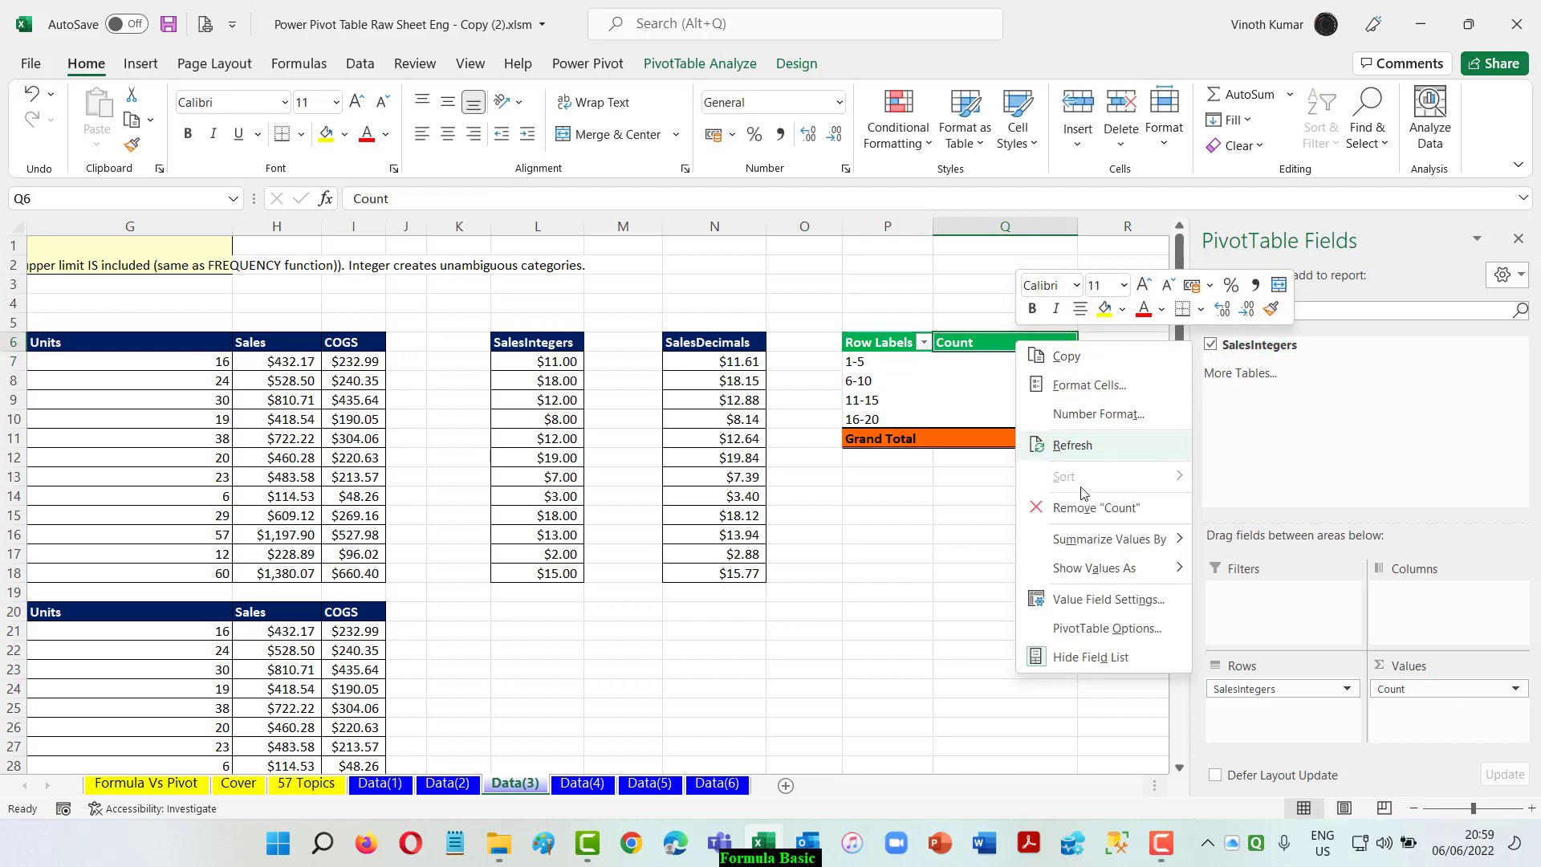
pyautogui.click(1077, 222)
pyautogui.moveTo(1076, 225); pyautogui.dragTo(992, 226)
# - Insert a PivotTable from the SalesDecimals column (N6:N18) at cell S6 of the same worksheet, with SalesDecimals as row labels
pyautogui.press('Left')
pyautogui.press('Left')
pyautogui.press('Left')
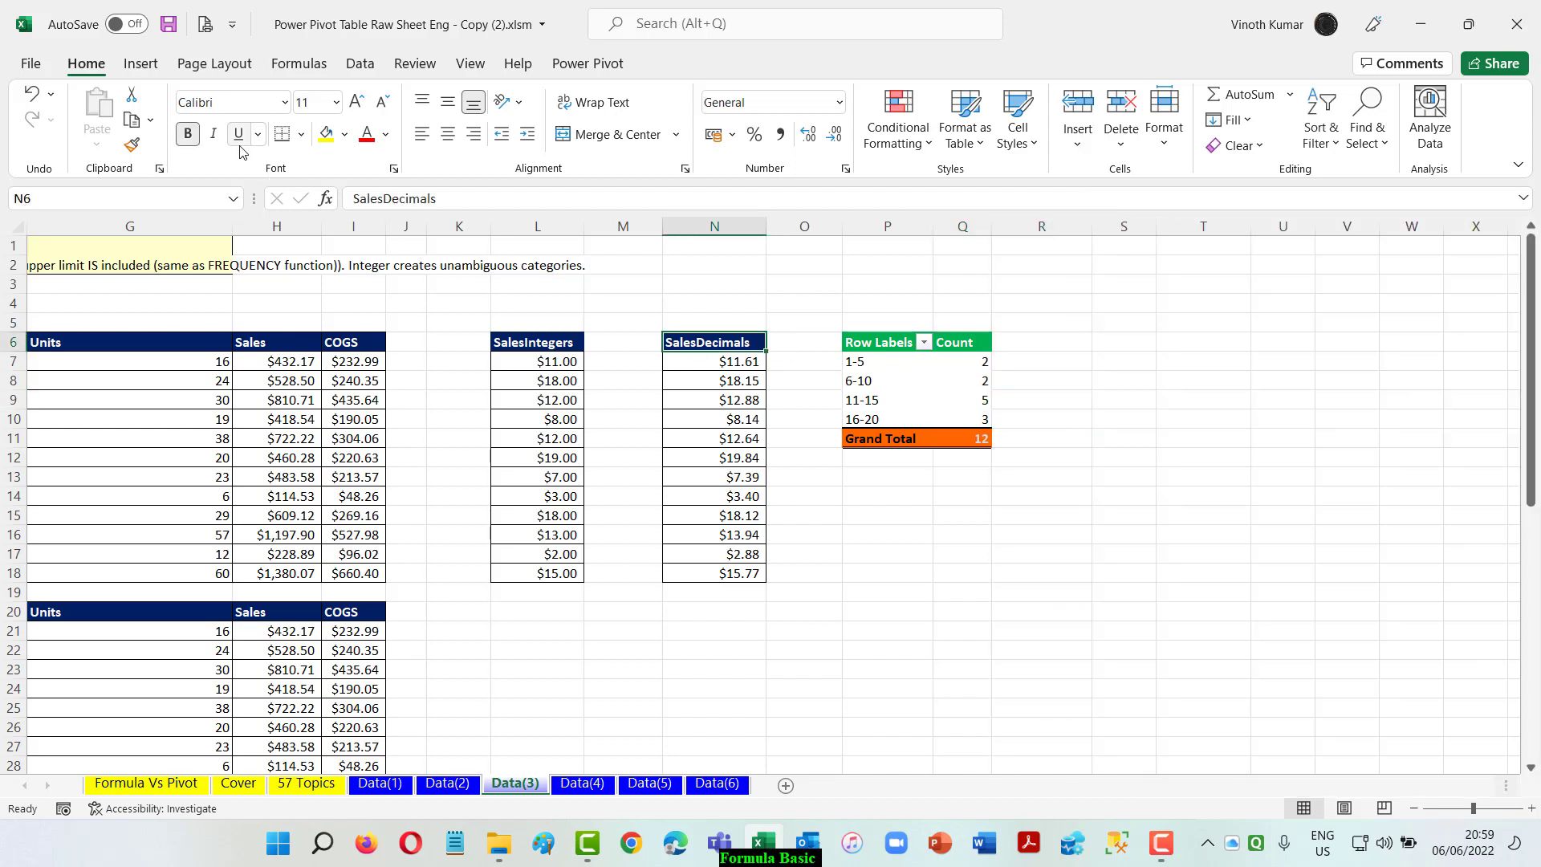
pyautogui.hotkey('alt', 'n')
pyautogui.press('v')
pyautogui.press('t')
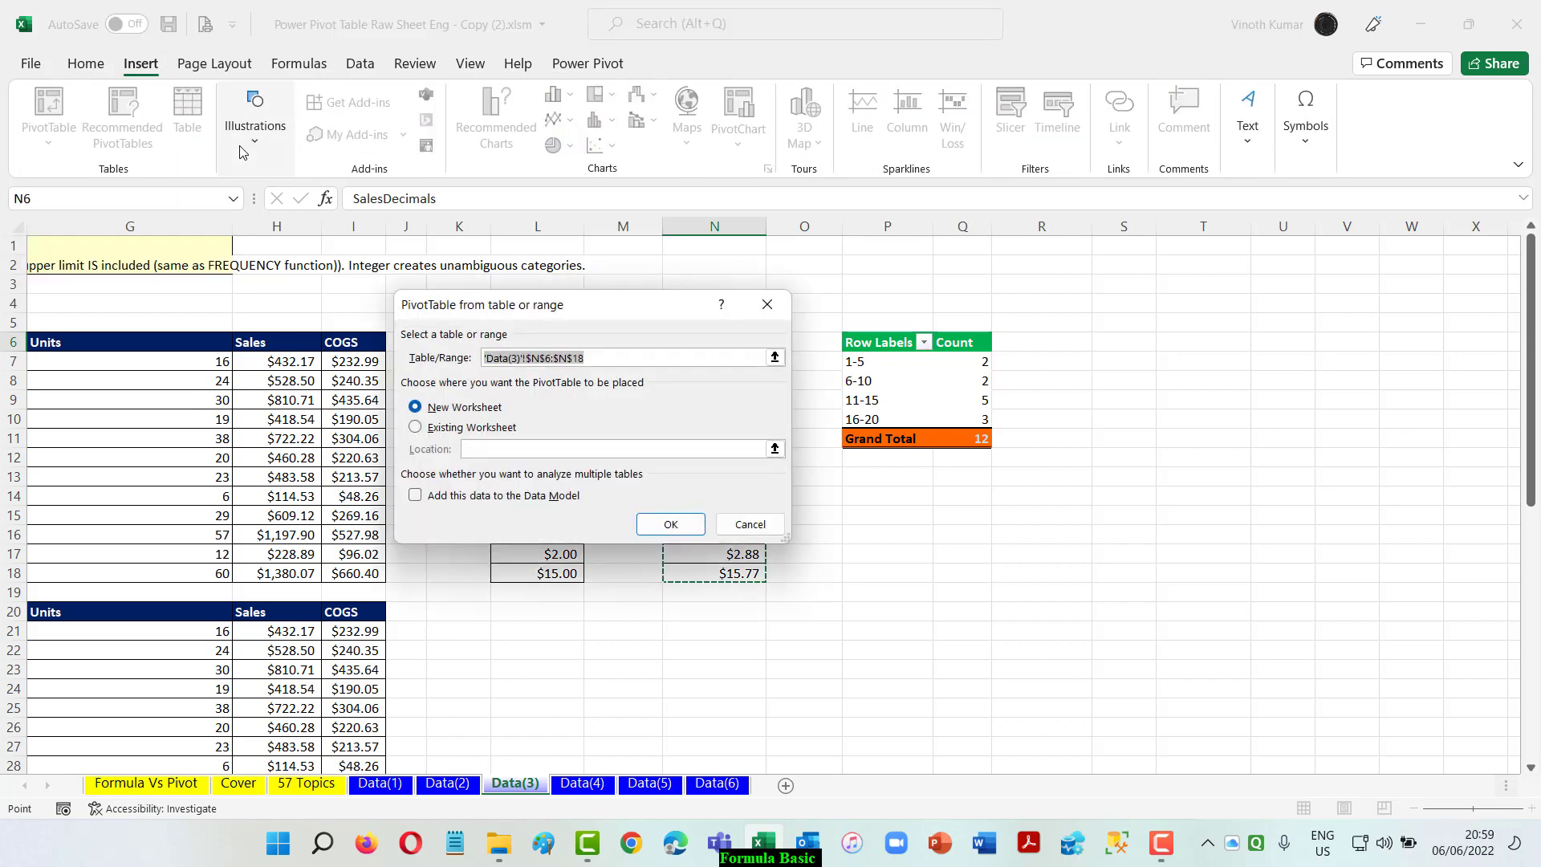
pyautogui.hotkey('alt', 'e')
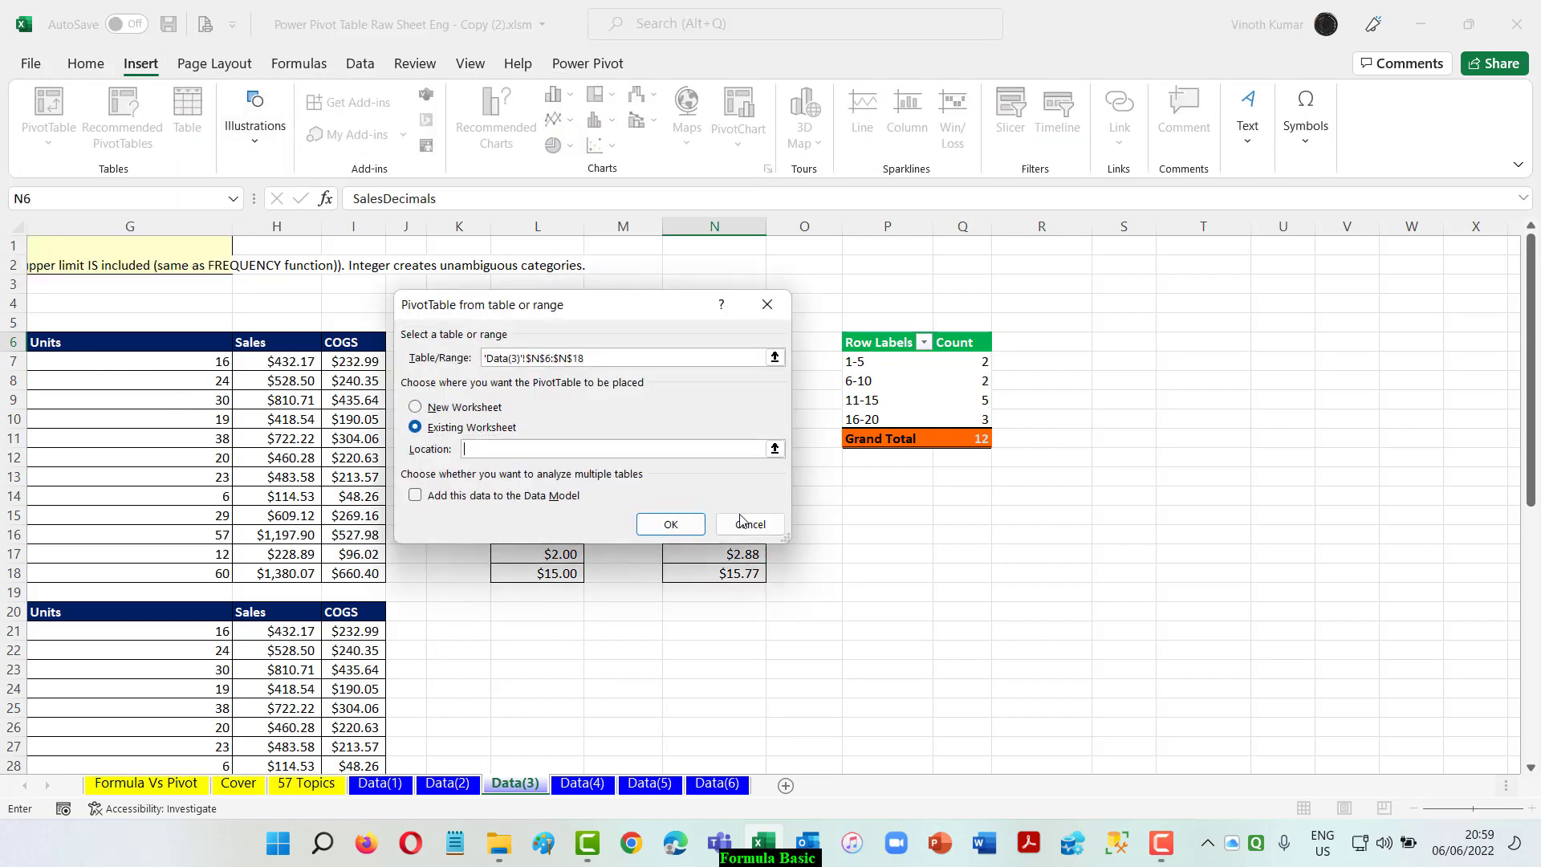
pyautogui.click(775, 449)
pyautogui.click(1117, 345)
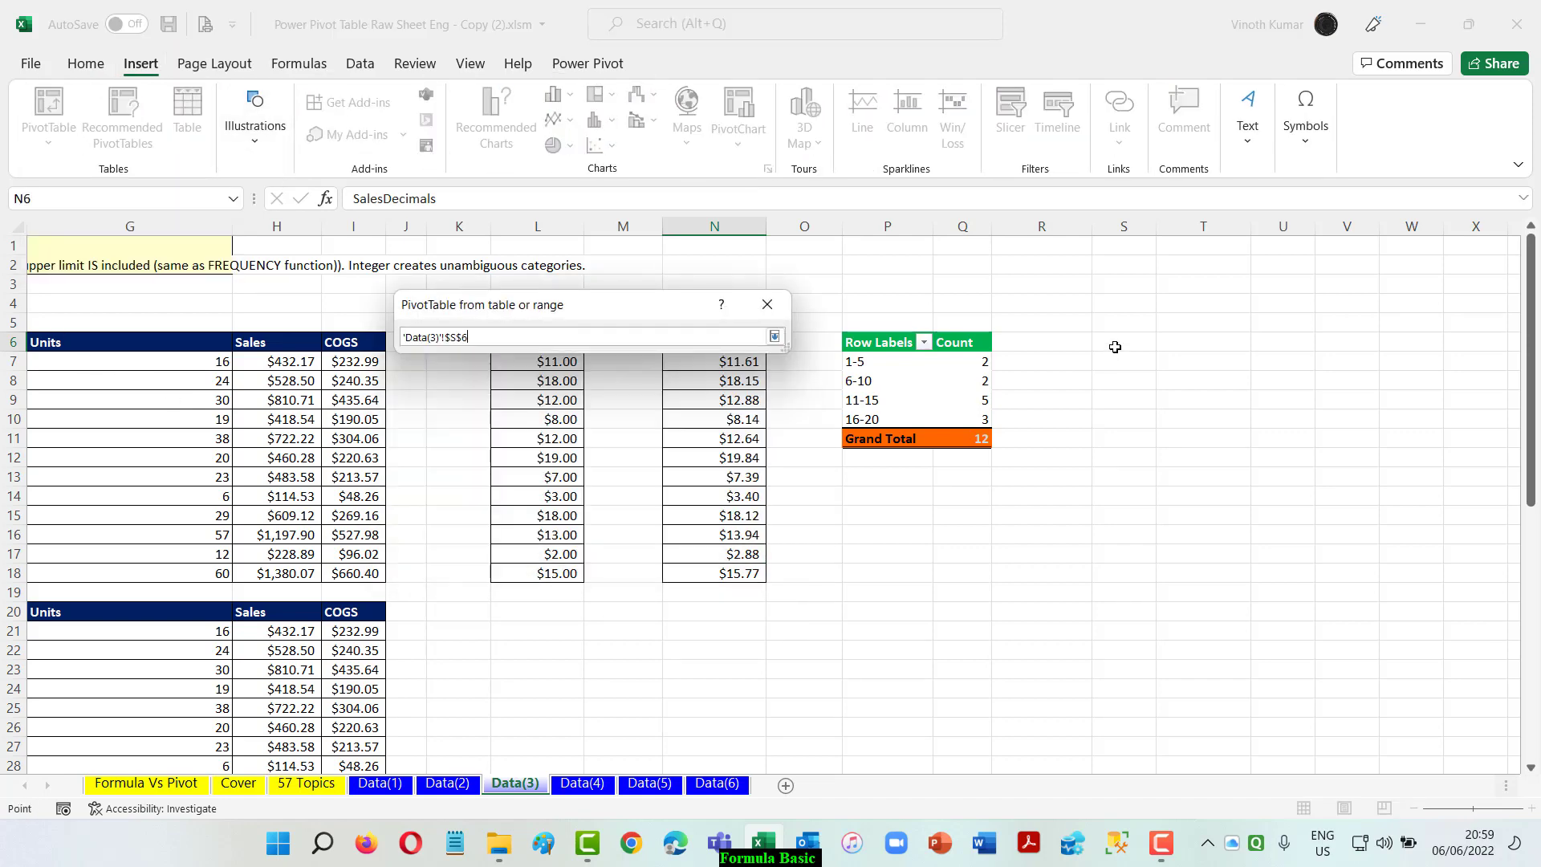
pyautogui.click(775, 336)
pyautogui.click(671, 527)
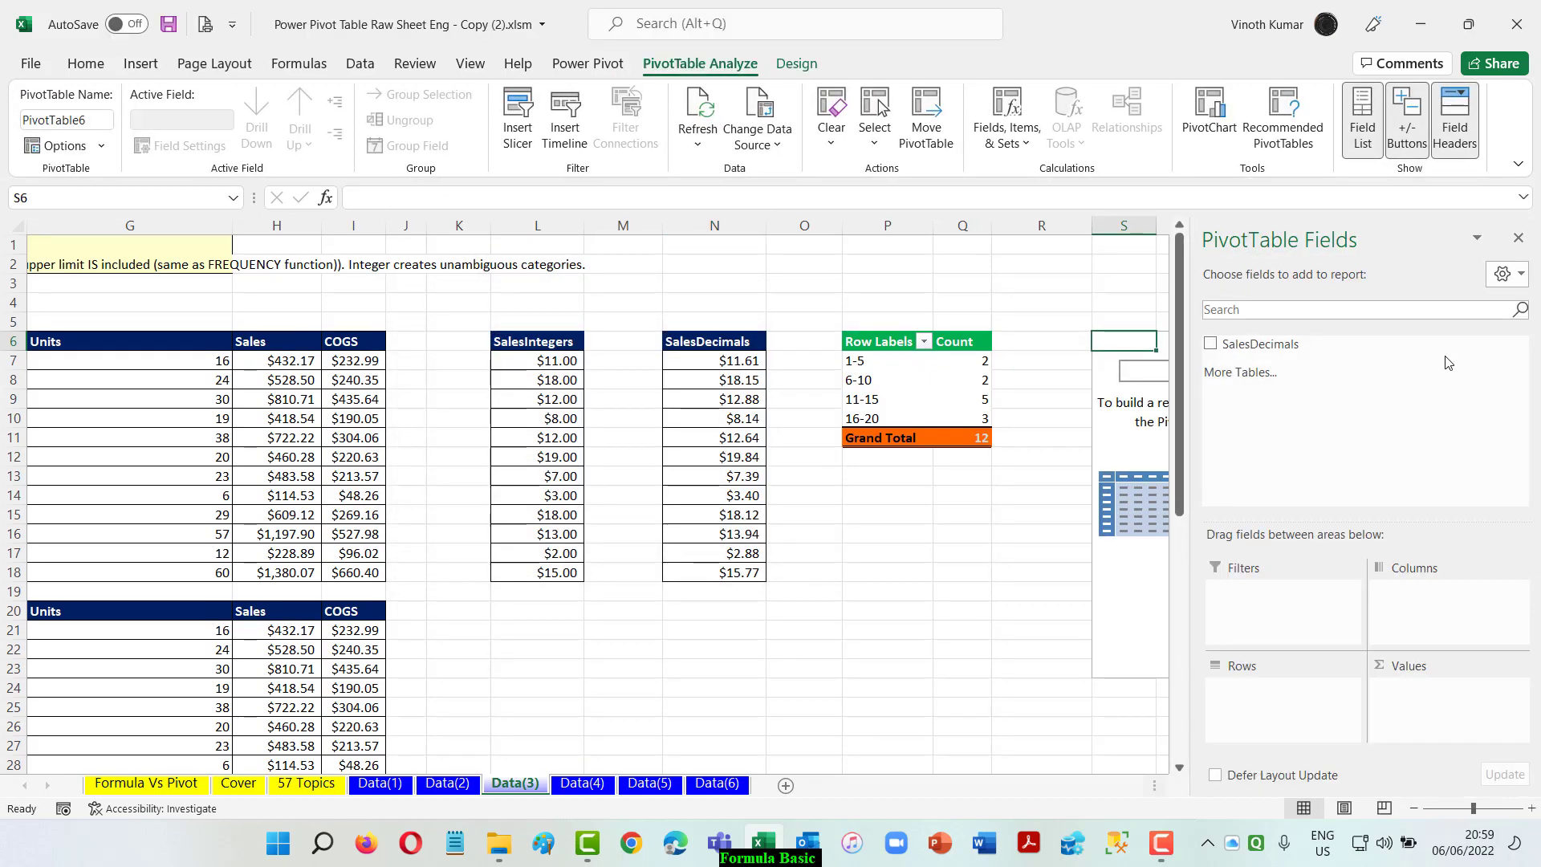
pyautogui.moveTo(1282, 345); pyautogui.dragTo(1329, 705)
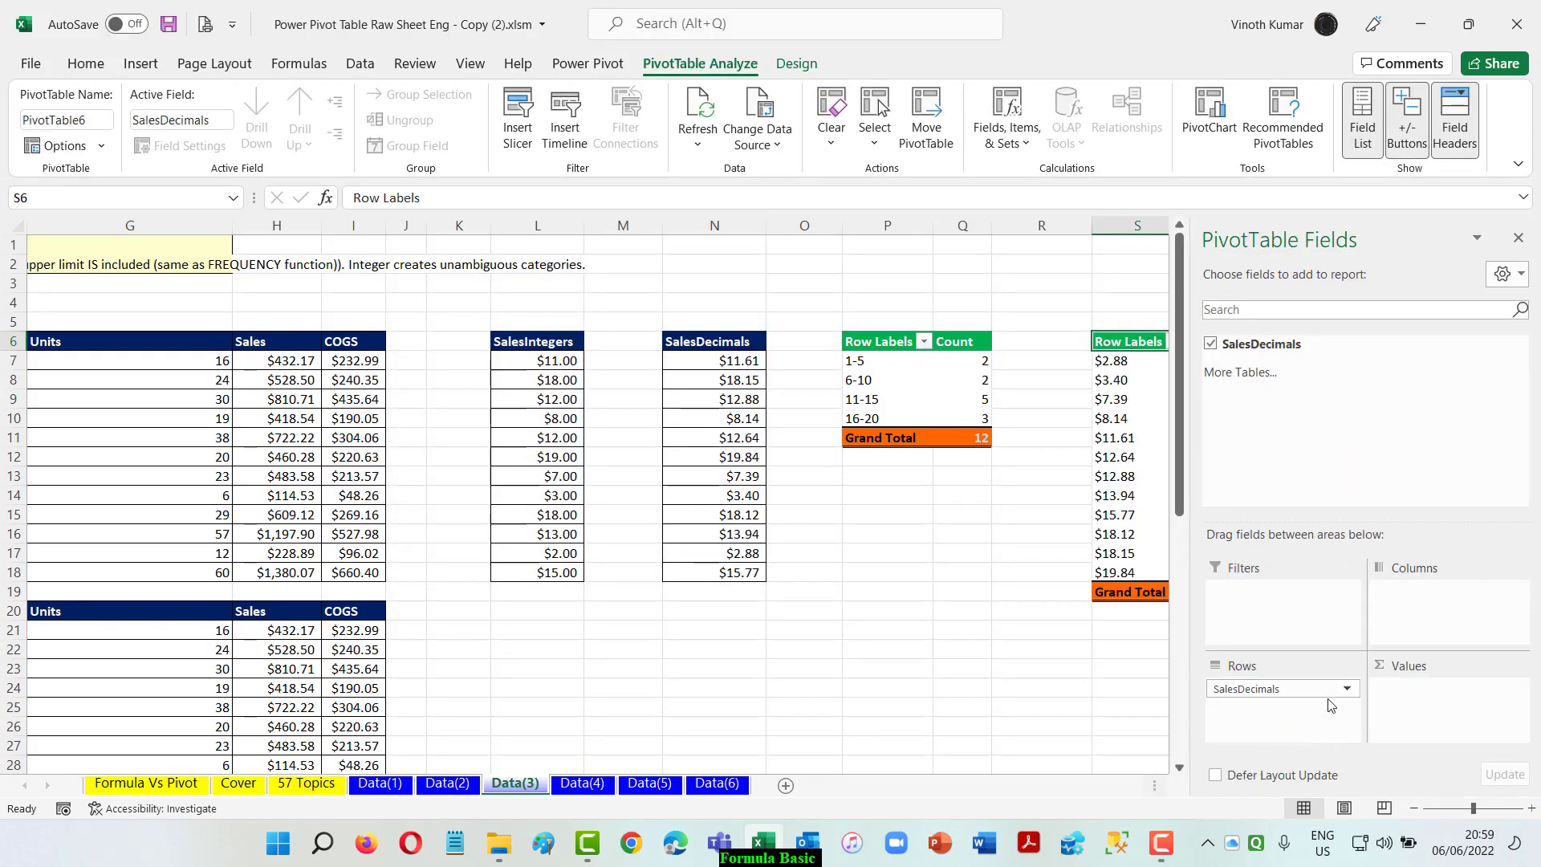
# - Group the SalesDecimals row labels from 1 to 20 in intervals of 5, and add the count of SalesDecimals as values
pyautogui.rightClick(1114, 362)
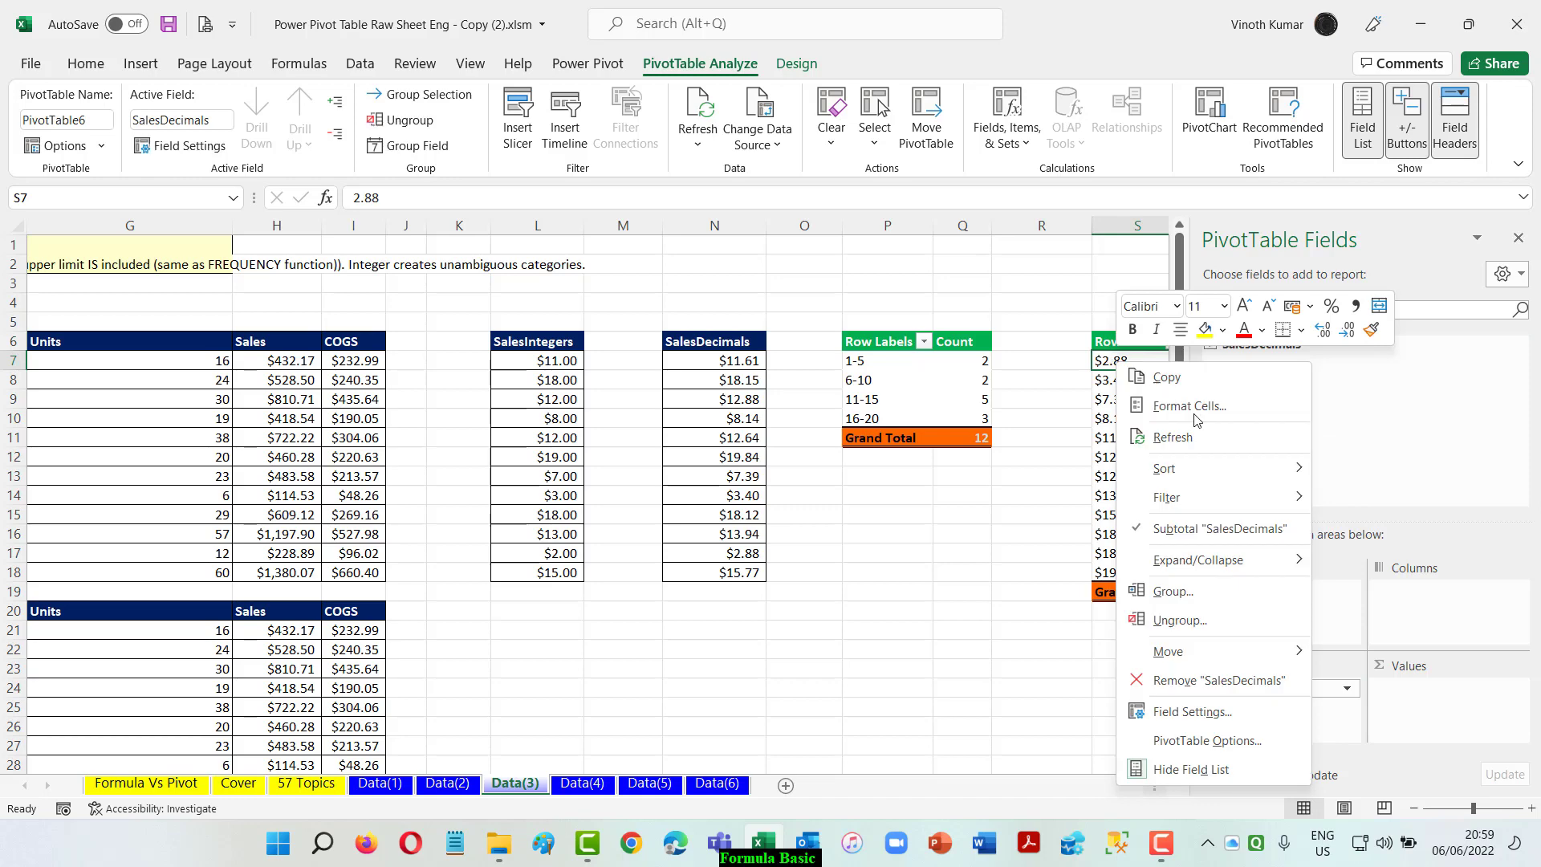
pyautogui.click(1178, 591)
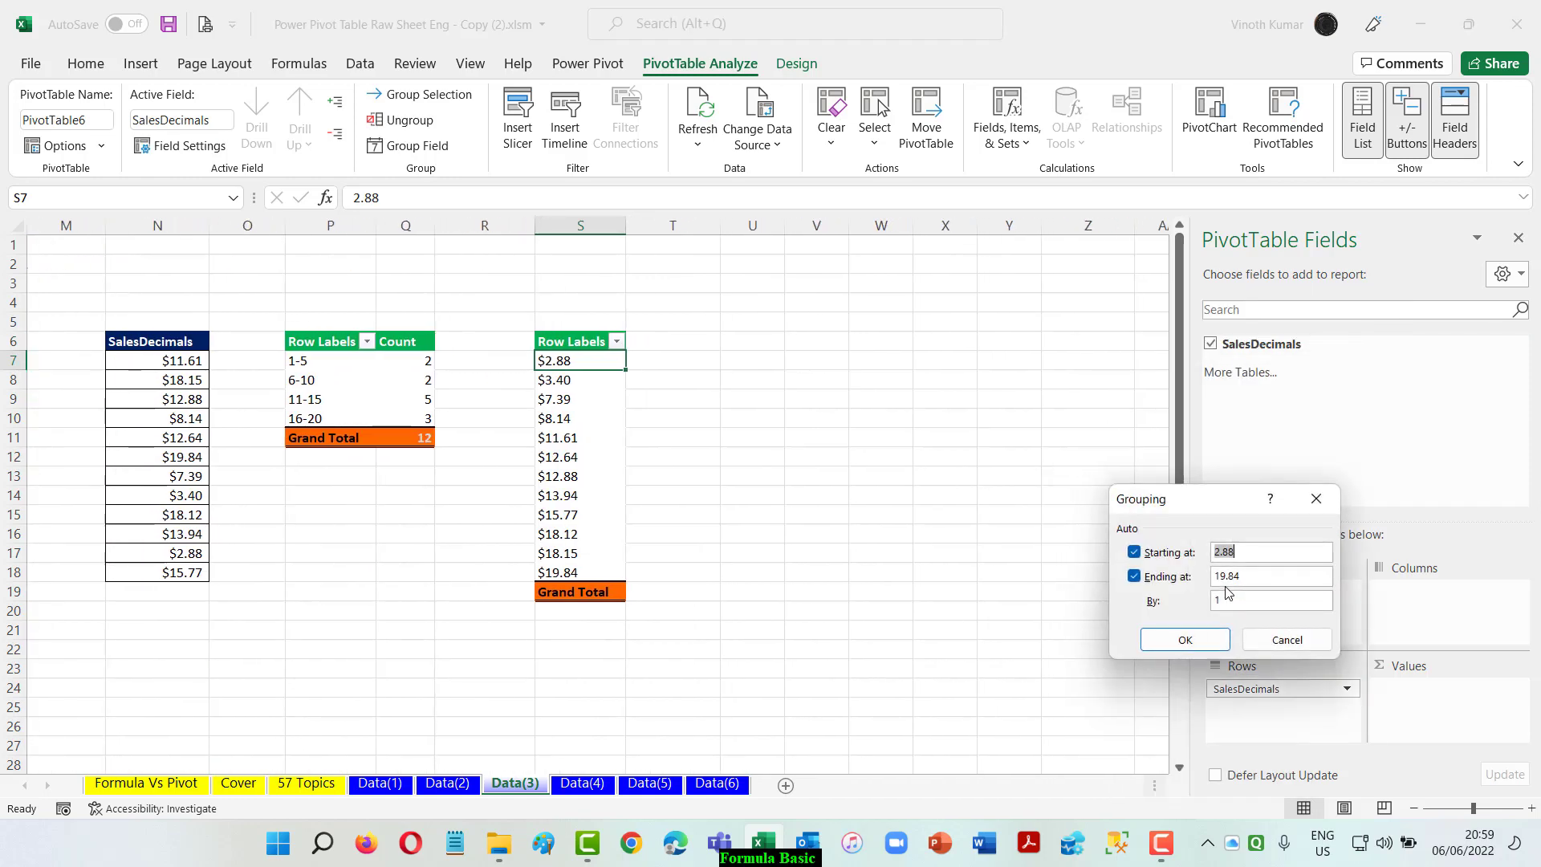
pyautogui.write('1')
pyautogui.press('Tab')
pyautogui.press('Tab')
pyautogui.write('20')
pyautogui.press('Tab')
pyautogui.write('5')
pyautogui.press('Return')
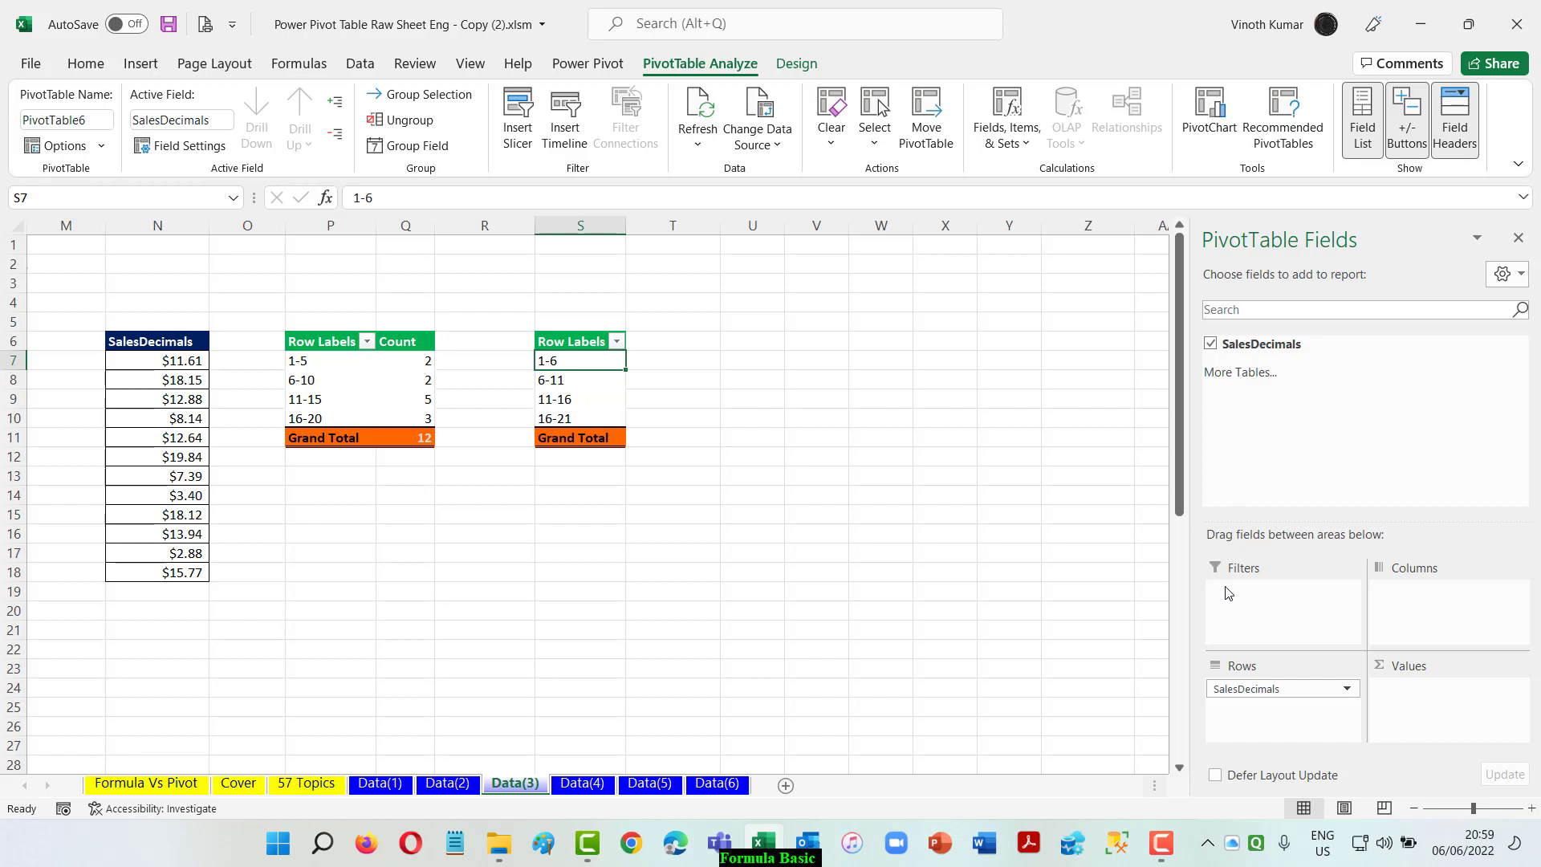
pyautogui.moveTo(1301, 345); pyautogui.dragTo(1449, 722)
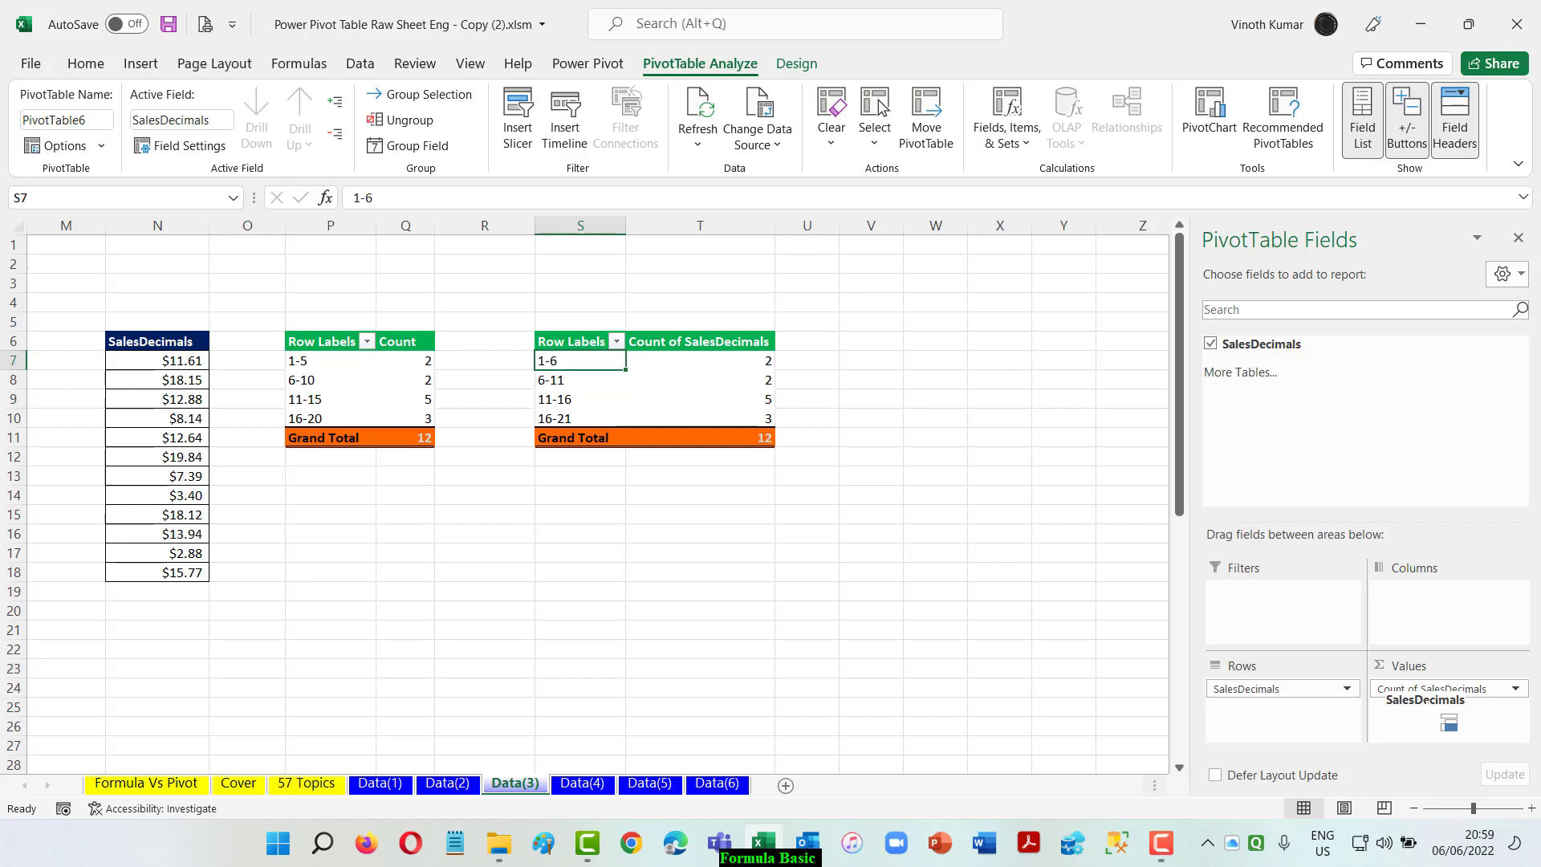
pyautogui.moveTo(1449, 723); pyautogui.dragTo(1445, 715)
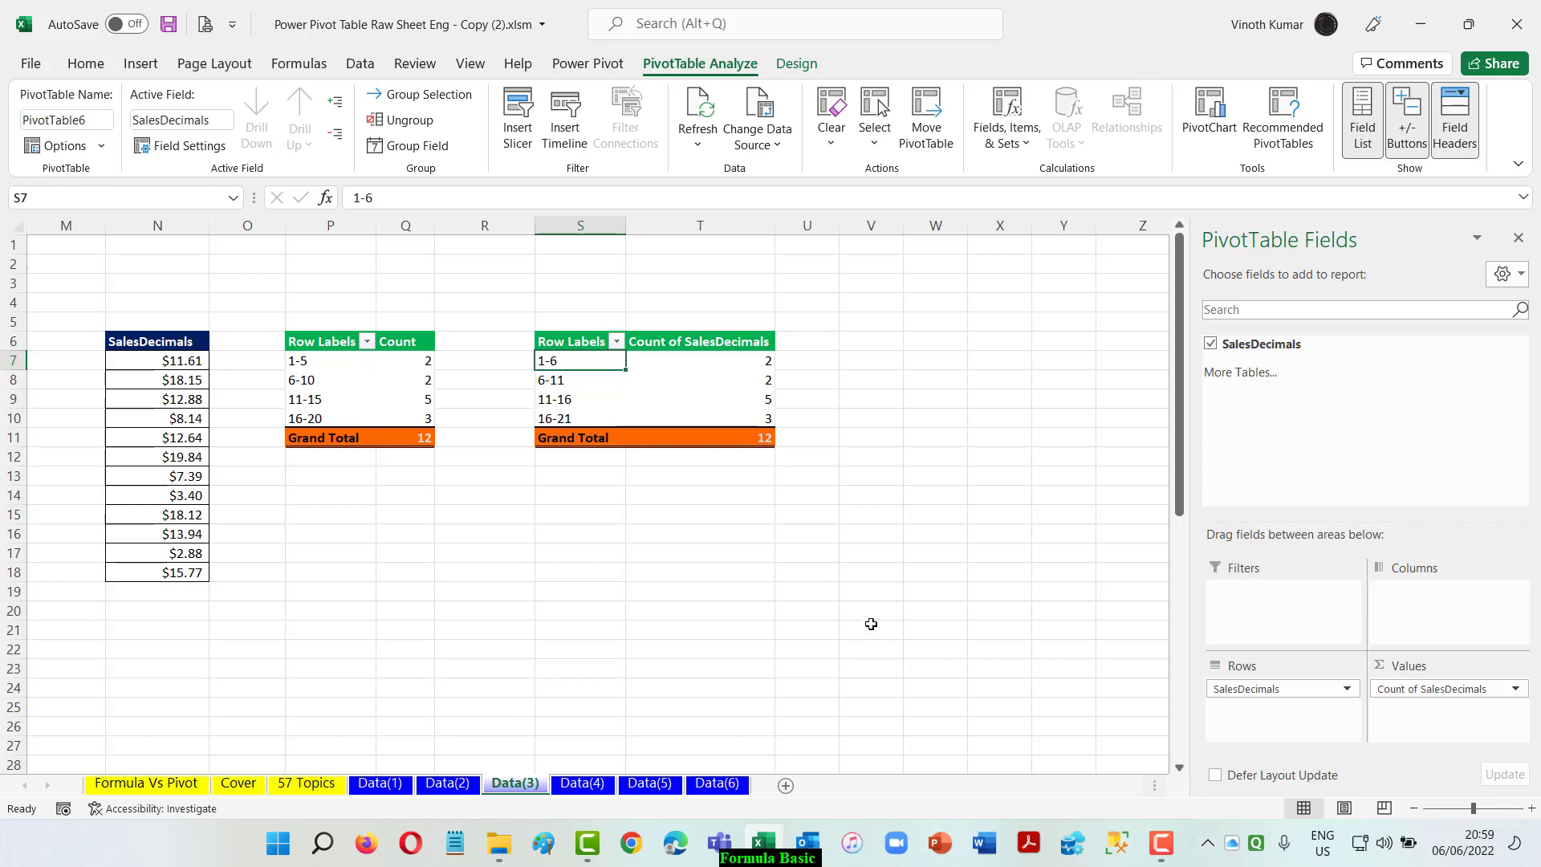
# - Compare the group labels and counts of the SalesIntegers and SalesDecimals PivotTables with their source columns and the notes above
pyautogui.click(894, 590)
pyautogui.press('Left')
pyautogui.press('Left')
pyautogui.press('Left')
pyautogui.press('Left')
pyautogui.press('Left')
pyautogui.press('Left')
pyautogui.press('Left')
pyautogui.press('Left')
pyautogui.press('Left')
pyautogui.press('Left')
pyautogui.press('Left')
pyautogui.press('Left')
pyautogui.press('Left')
pyautogui.press('Left')
pyautogui.press('Left')
pyautogui.press('Left')
pyautogui.press('Left')
pyautogui.press('Left')
pyautogui.press('Left')
pyautogui.press('Left')
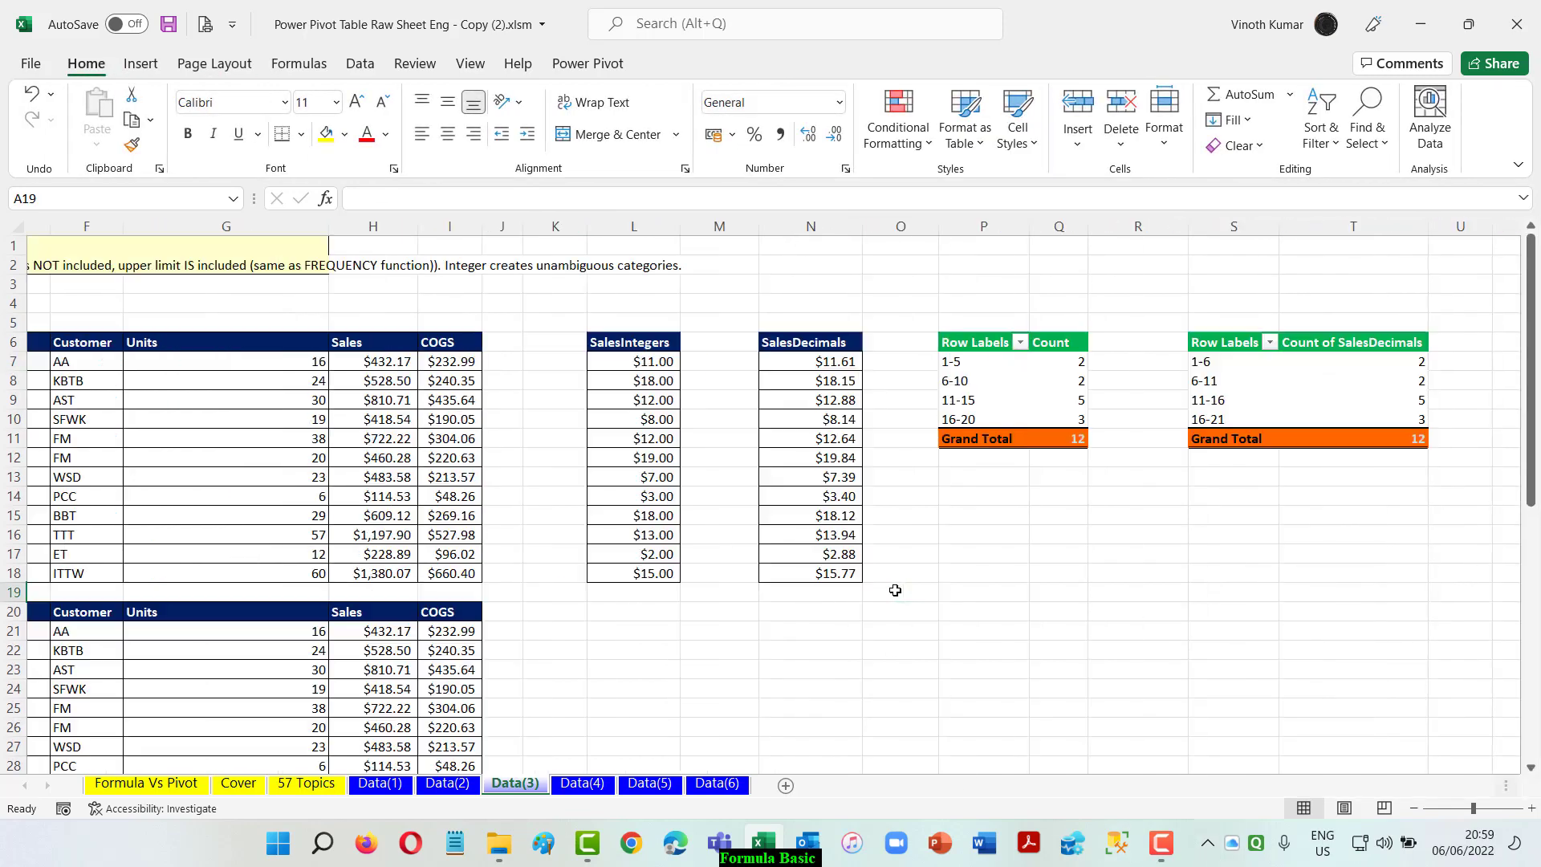
pyautogui.press('Right')
pyautogui.press('Right')
pyautogui.press('Right')
pyautogui.press('Right')
pyautogui.press('Right')
pyautogui.press('Right')
pyautogui.press('Right')
pyautogui.press('Right')
pyautogui.press('Right')
pyautogui.press('Right')
pyautogui.press('Right')
pyautogui.press('Right')
pyautogui.press('Right')
pyautogui.press('Right')
pyautogui.press('Right')
pyautogui.press('Right')
pyautogui.press('Right')
pyautogui.press('Right')
pyautogui.press('Right')
pyautogui.press('Right')
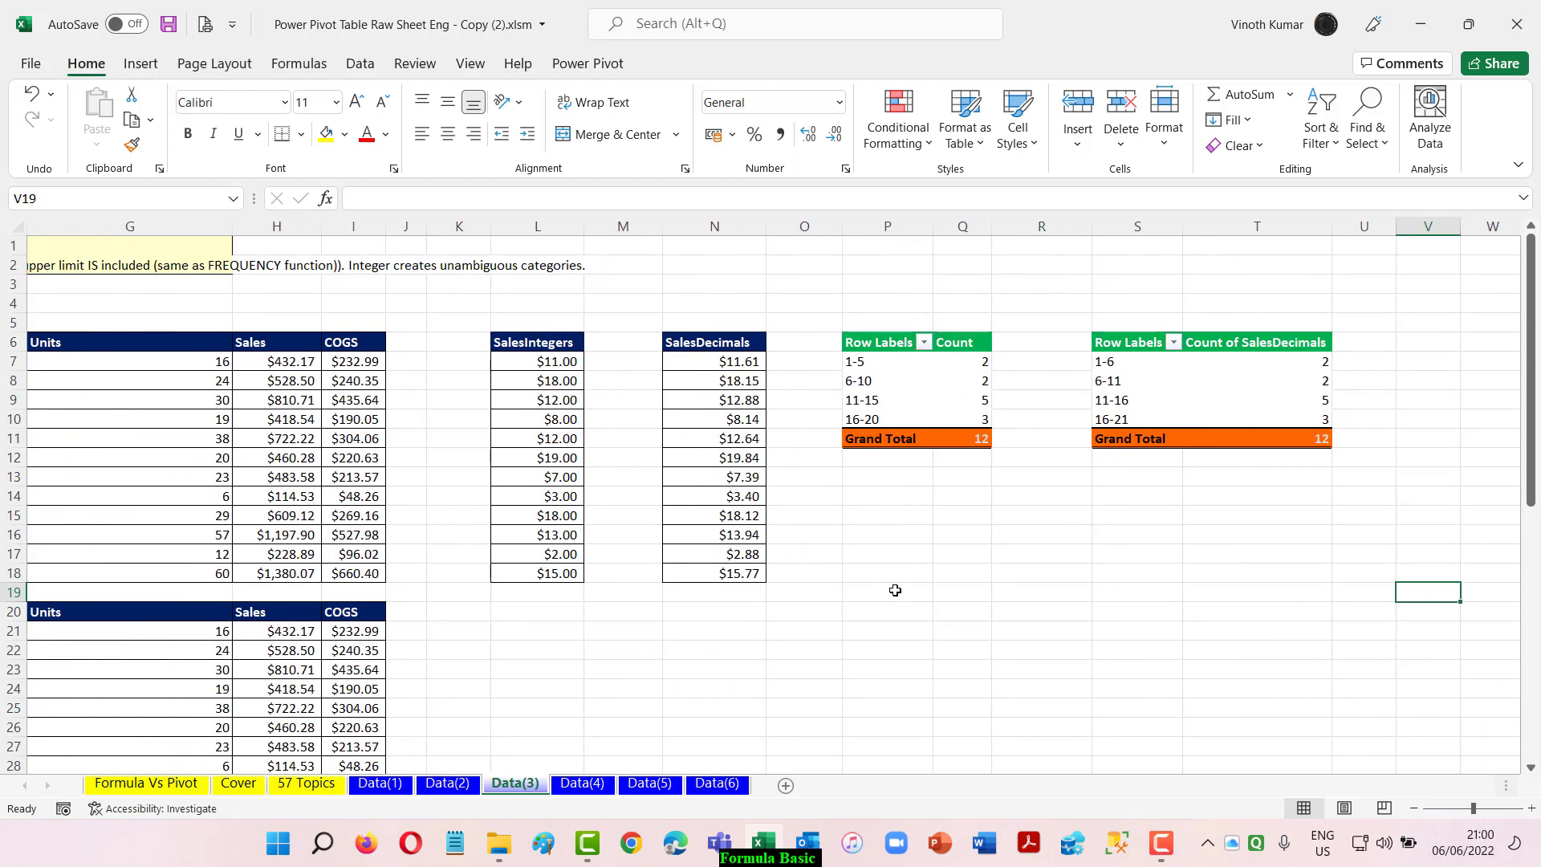
# - Open the Data(4) worksheet, checking back once on the Data(3) sheet
pyautogui.click(579, 784)
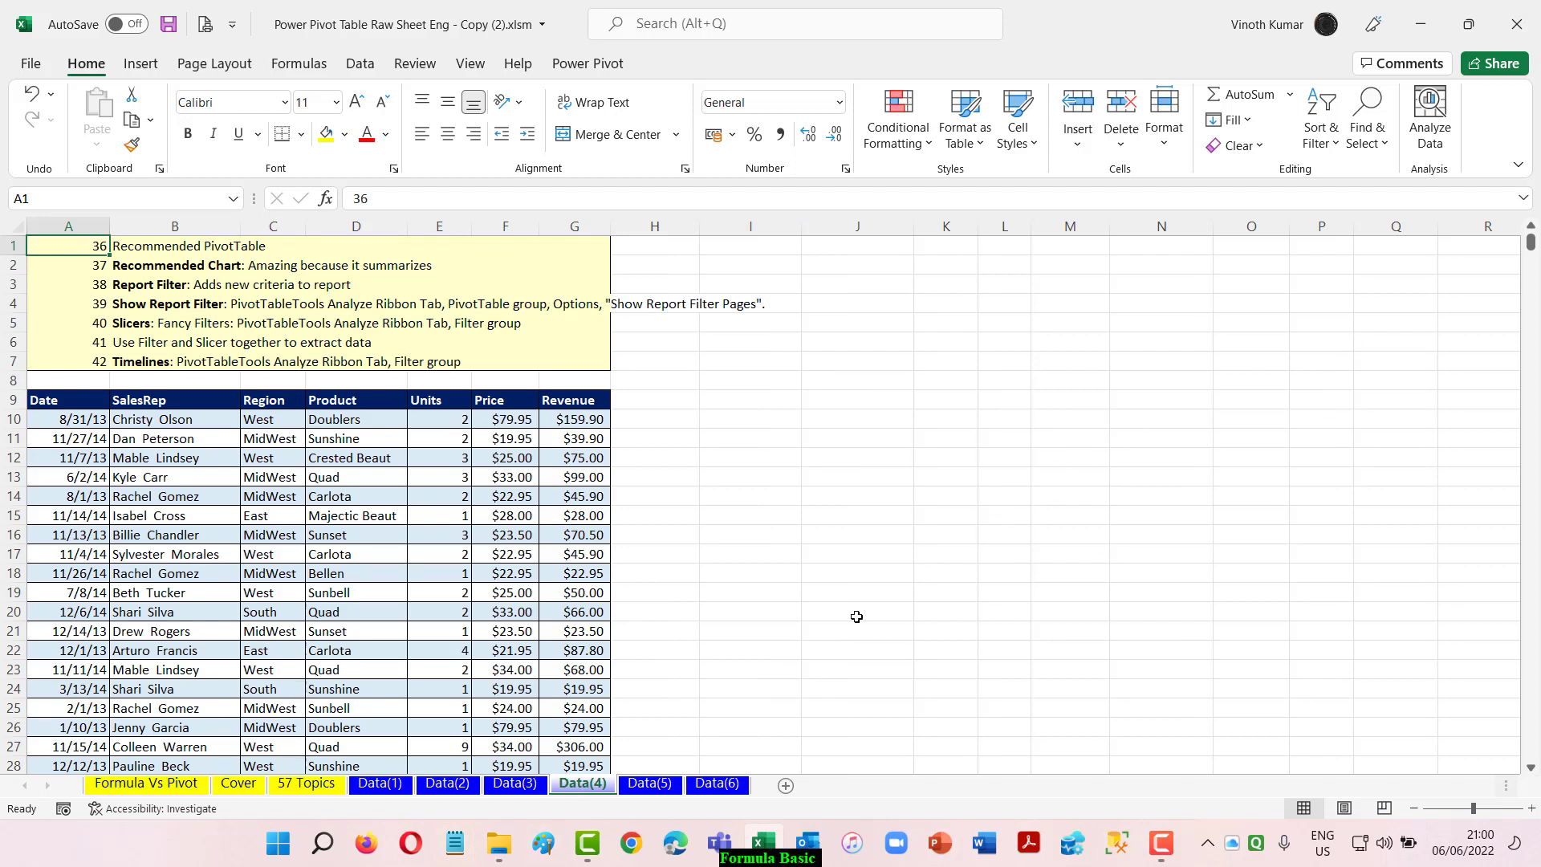
pyautogui.click(526, 785)
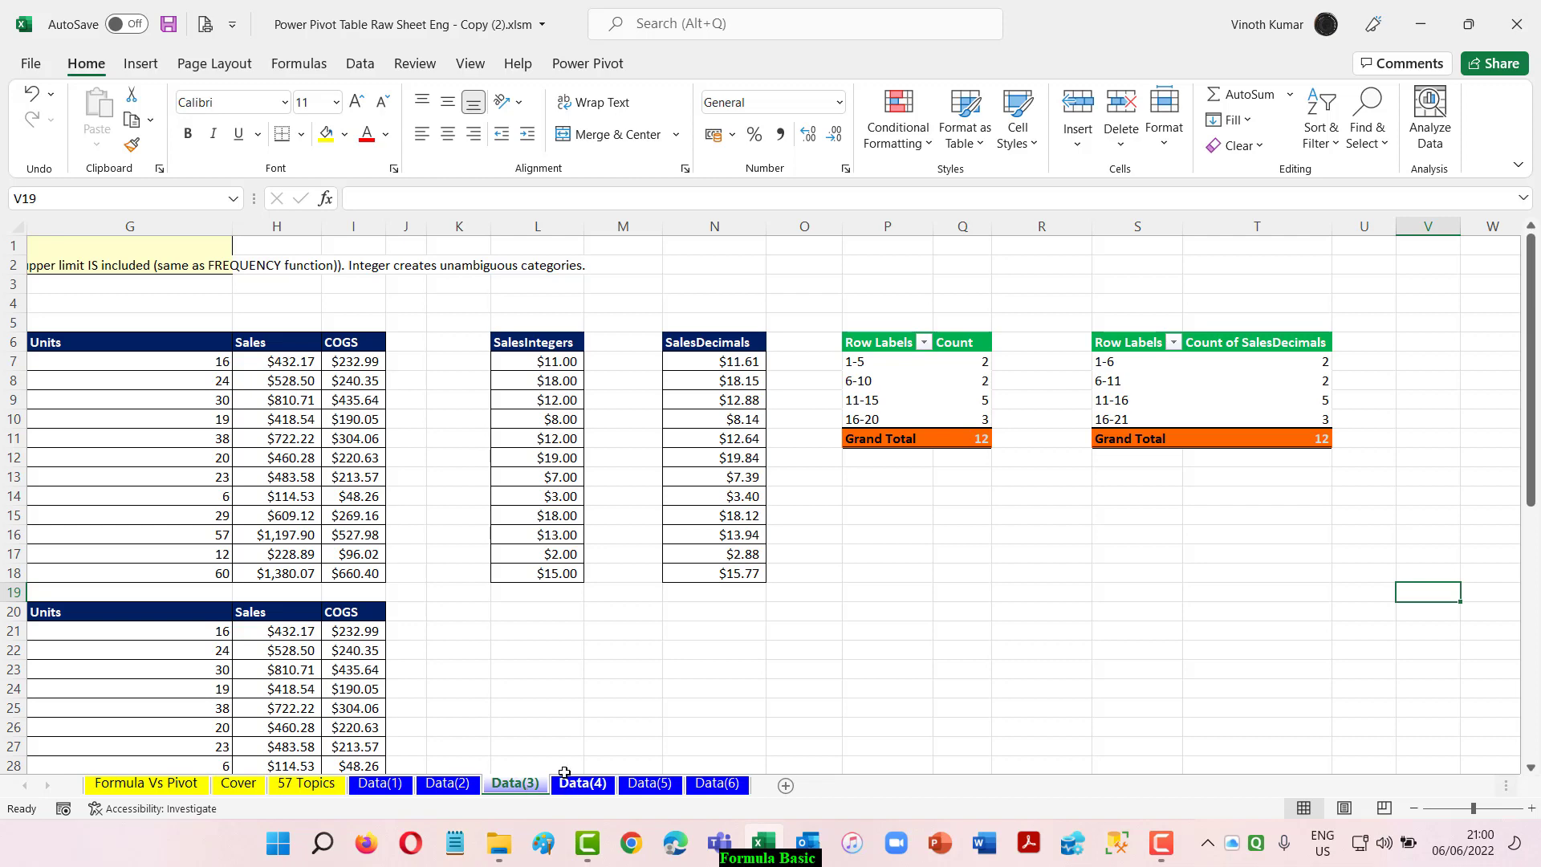
pyautogui.click(594, 785)
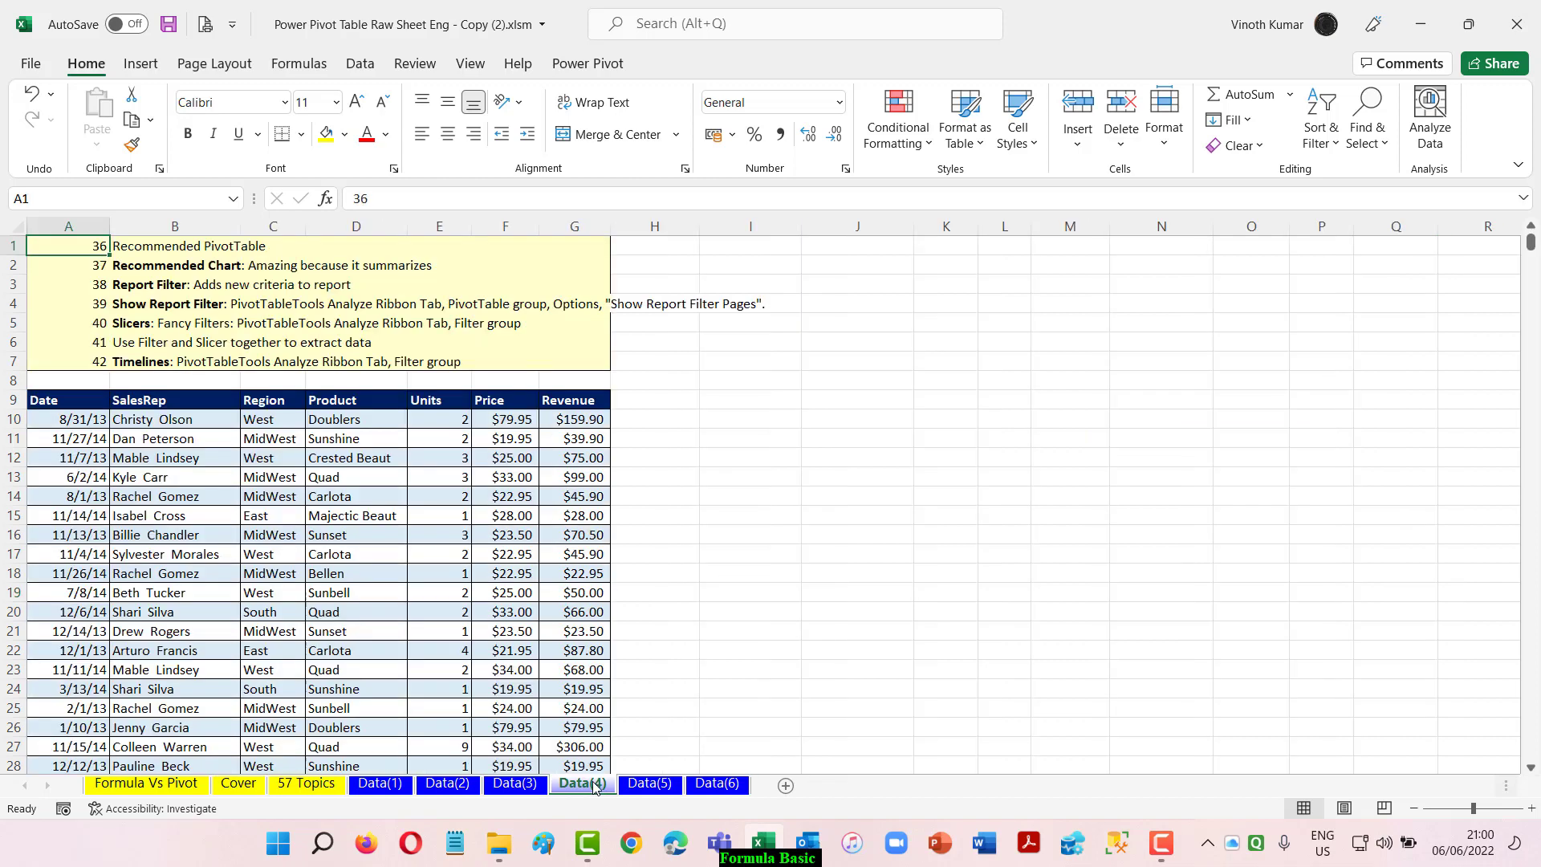